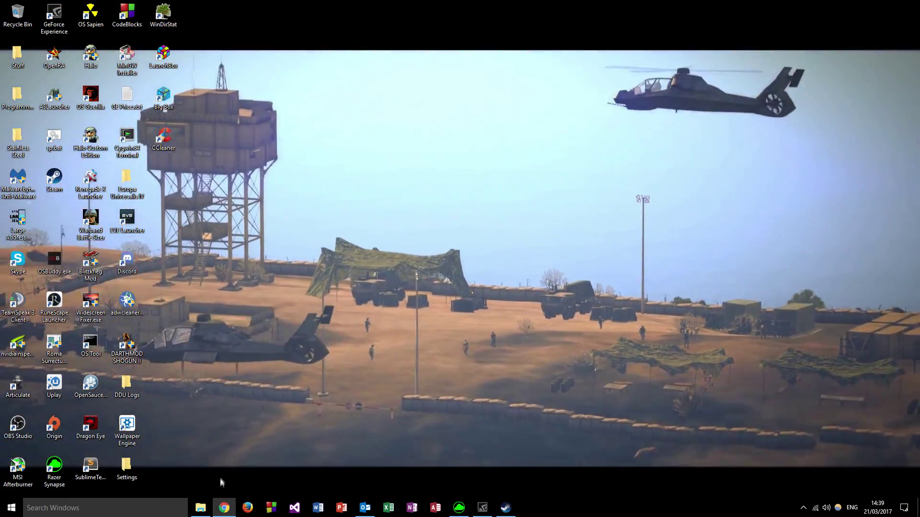
- Restore Chrome from the taskbar, showing the Roma Surrectum II ModDB page
{"action": "left_click", "coordinate": [224, 508]}
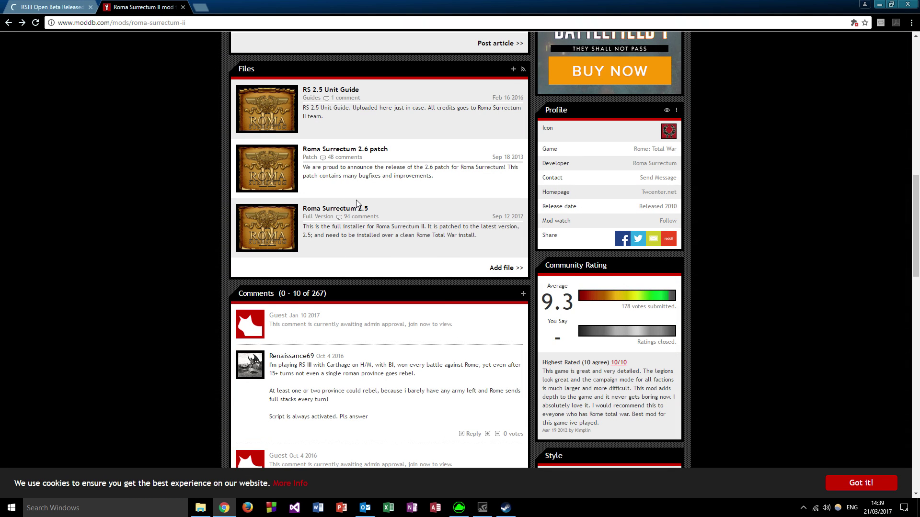
- Read the install notes in the 'RSIII Open Beta Released' thread, then minimise Chrome
{"action": "left_click", "coordinate": [96, 6]}
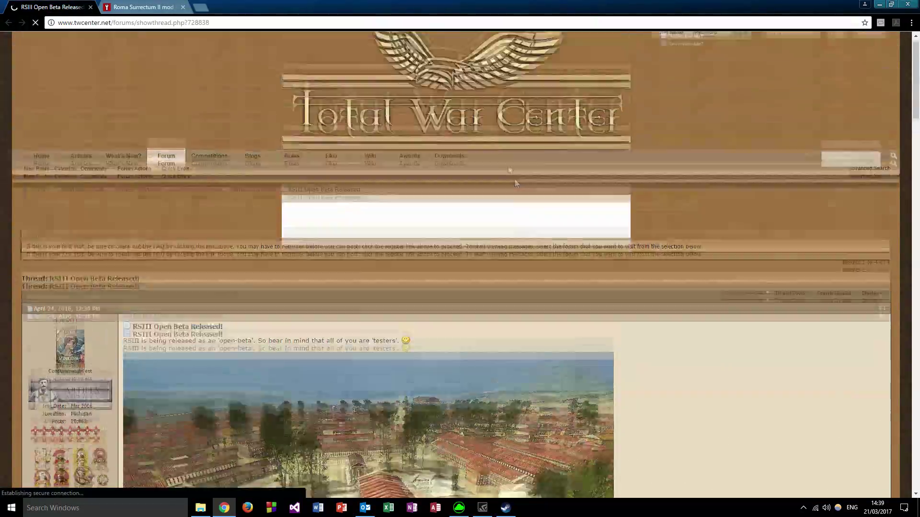
{"action": "scroll", "coordinate": [516, 184], "scroll_direction": "down", "scroll_amount": 15}
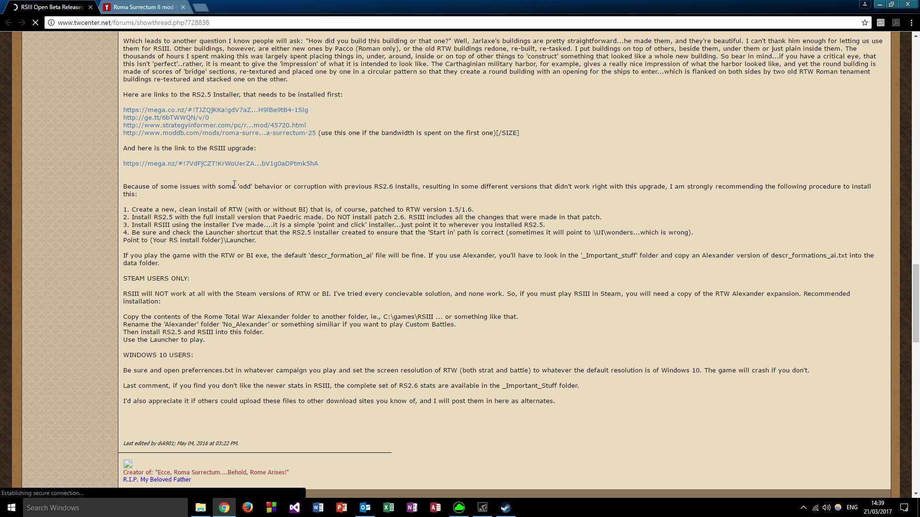
{"action": "left_click", "coordinate": [884, 5]}
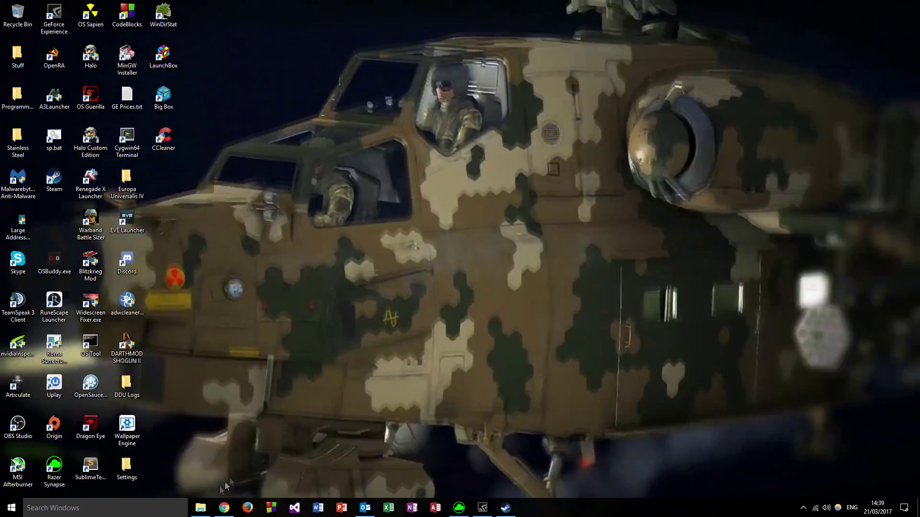
- Restore the steamapps 'common' Explorer window and move it up and left
{"action": "left_click", "coordinate": [200, 508]}
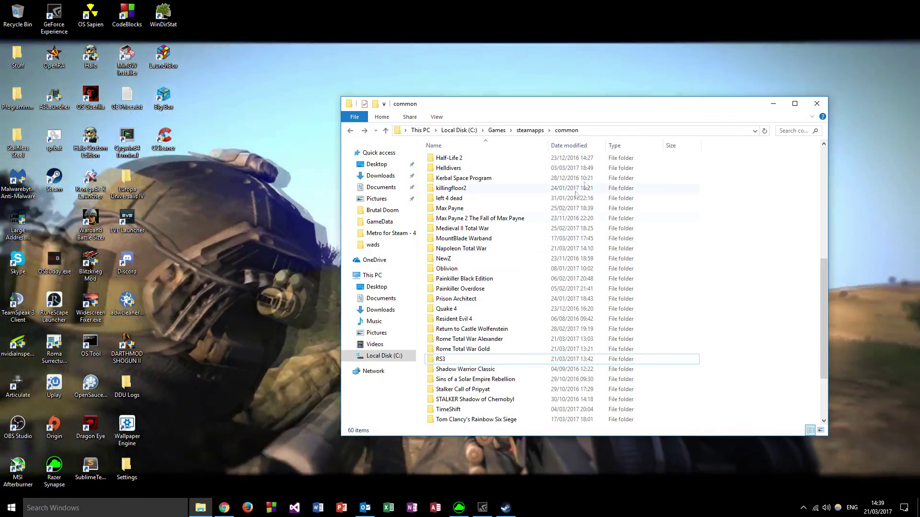
{"action": "left_click_drag", "start_coordinate": [564, 106], "coordinate": [504, 87]}
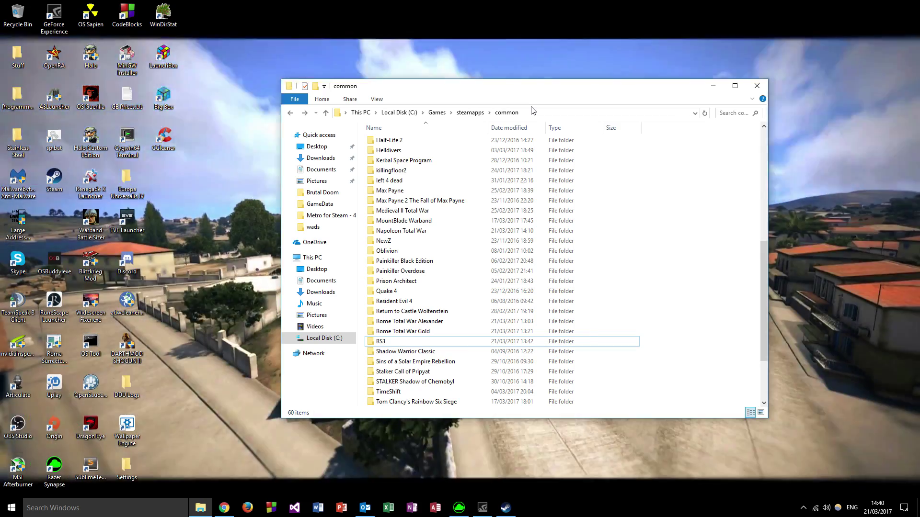
{"action": "double_click", "coordinate": [383, 341]}
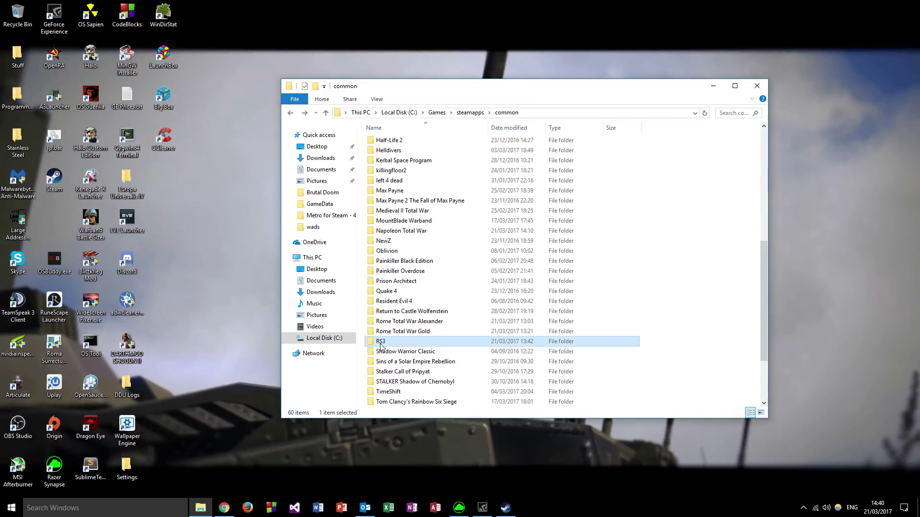
{"action": "scroll", "coordinate": [482, 220], "scroll_direction": "down", "scroll_amount": 7}
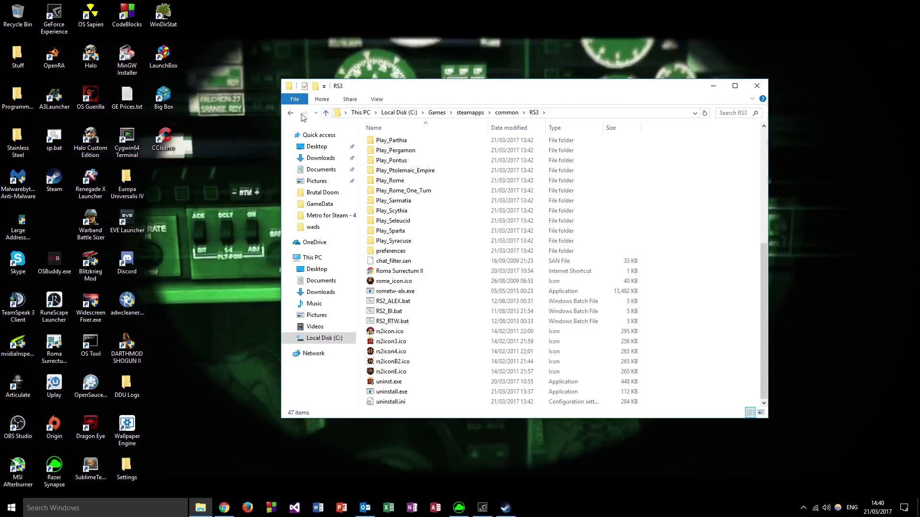
{"action": "left_click", "coordinate": [290, 112]}
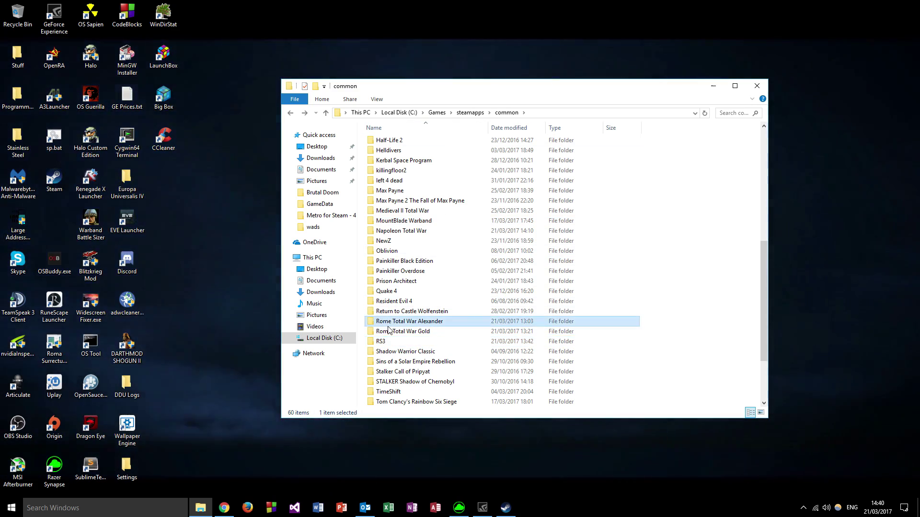
{"action": "left_click", "coordinate": [385, 333]}
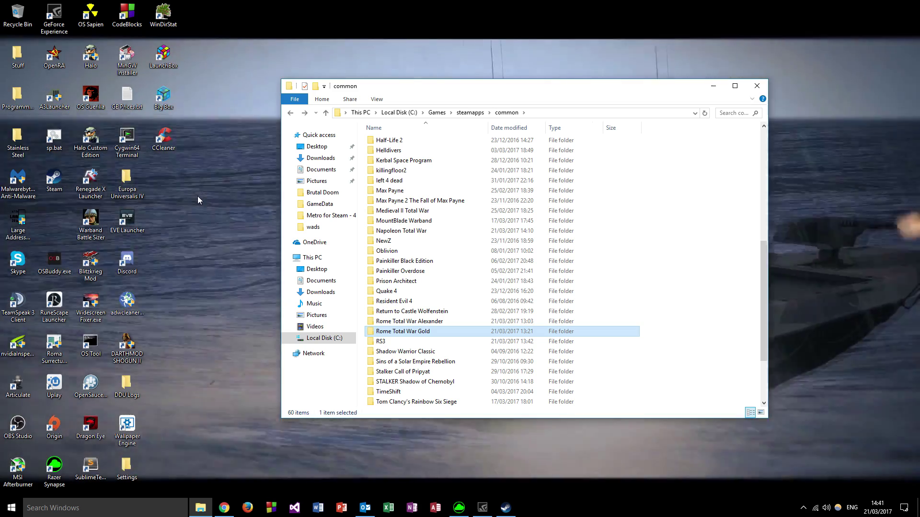
- Select all files in Rome Total War Alexander and paste them into Rome Total War Gold
{"action": "key", "text": "Up"}
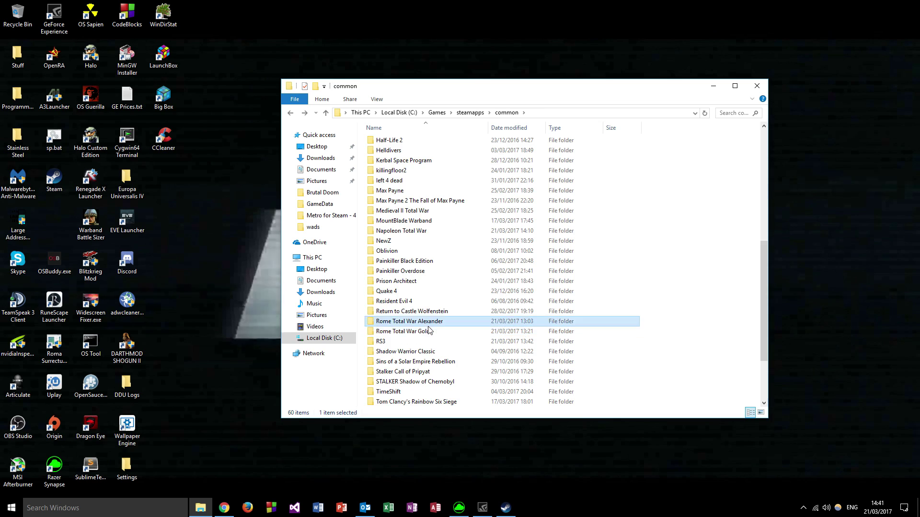
{"action": "key", "text": "Return"}
{"action": "key", "text": "ctrl+a"}
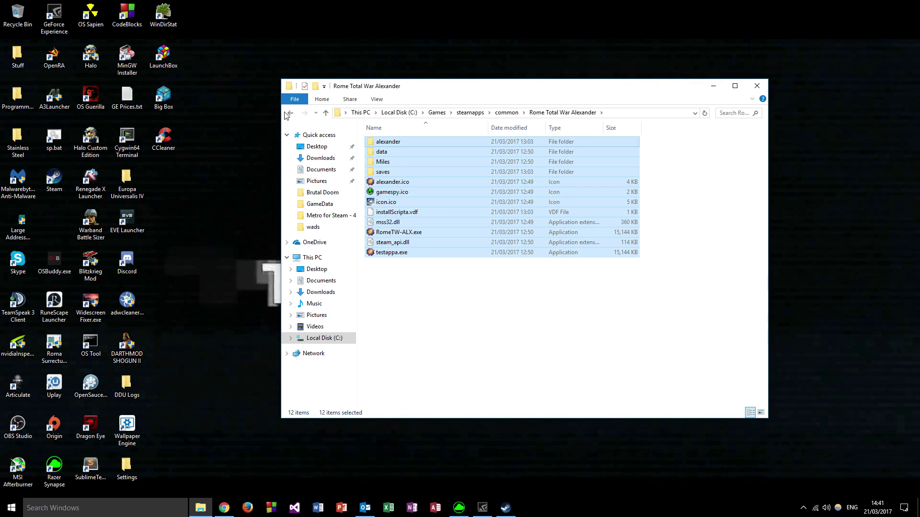
{"action": "left_click", "coordinate": [287, 113]}
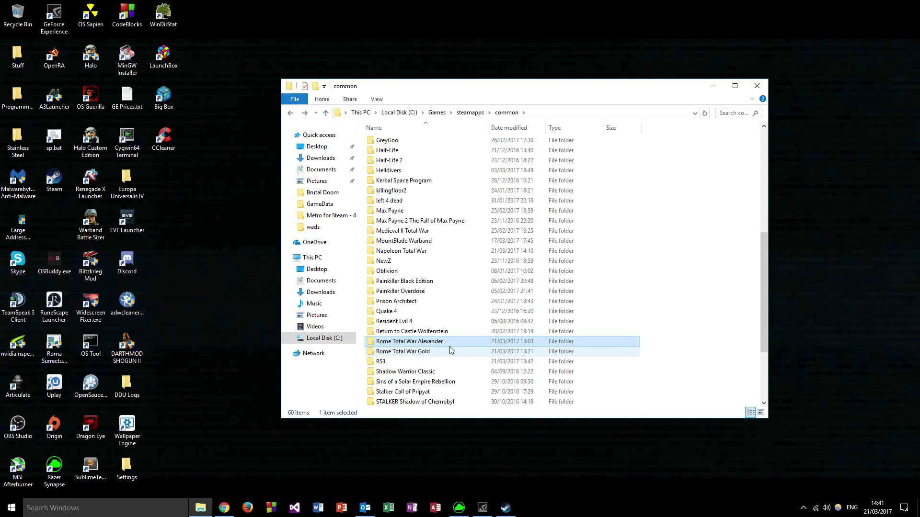
{"action": "double_click", "coordinate": [450, 348]}
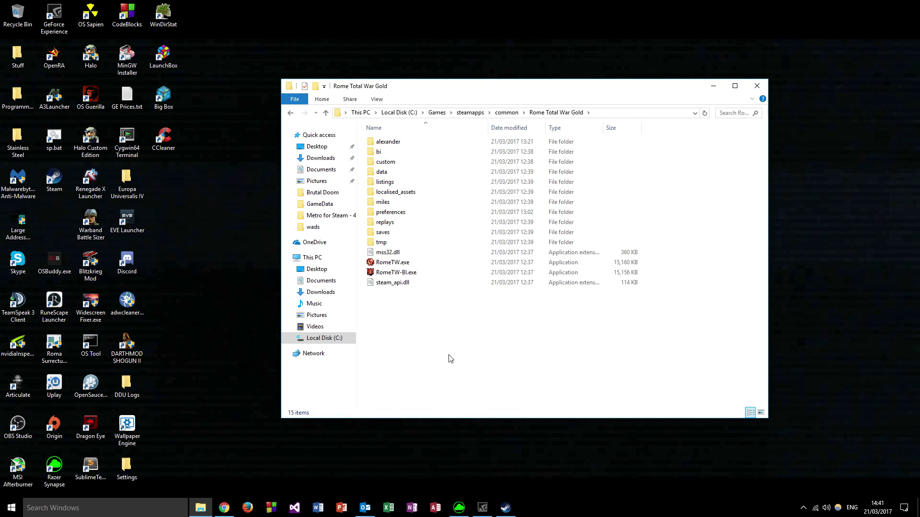
{"action": "key", "text": "ctrl+v"}
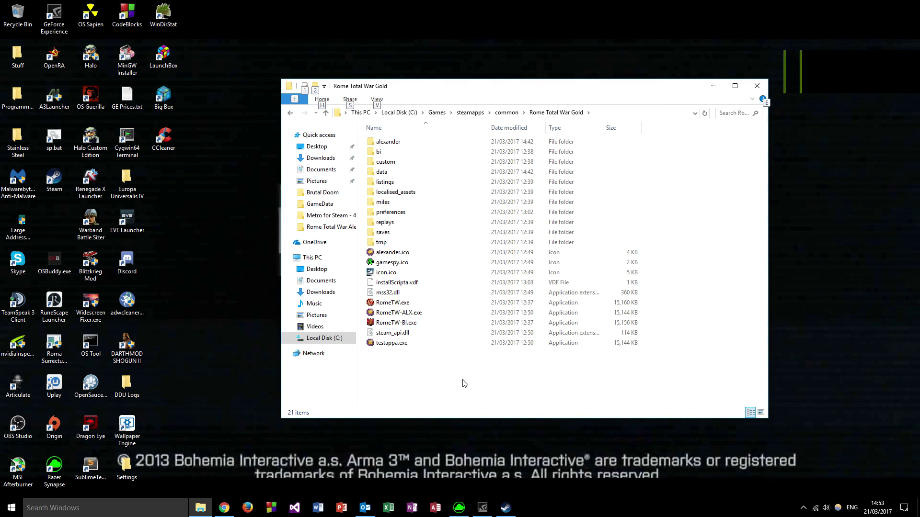
{"action": "key", "text": "alt"}
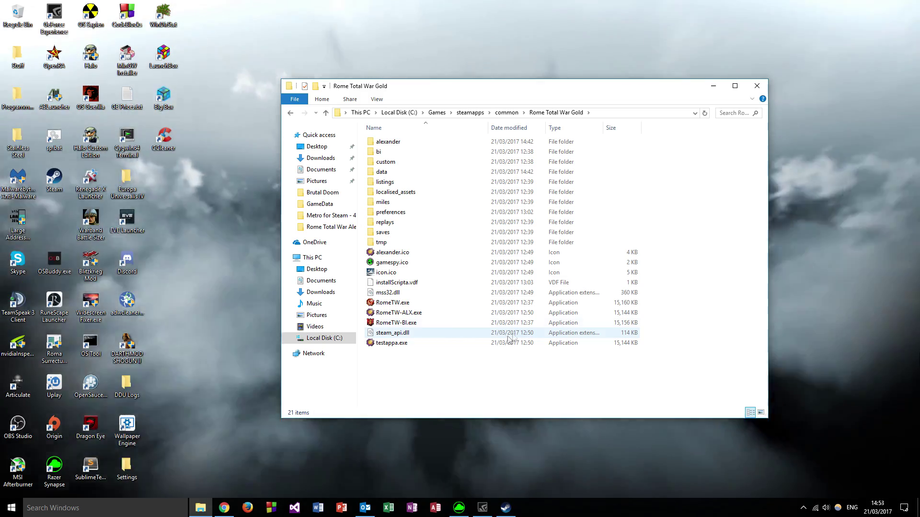
- Select everything in the RS3 folder and paste it into Rome Total War Gold
{"action": "left_click_drag", "start_coordinate": [407, 378], "coordinate": [404, 133]}
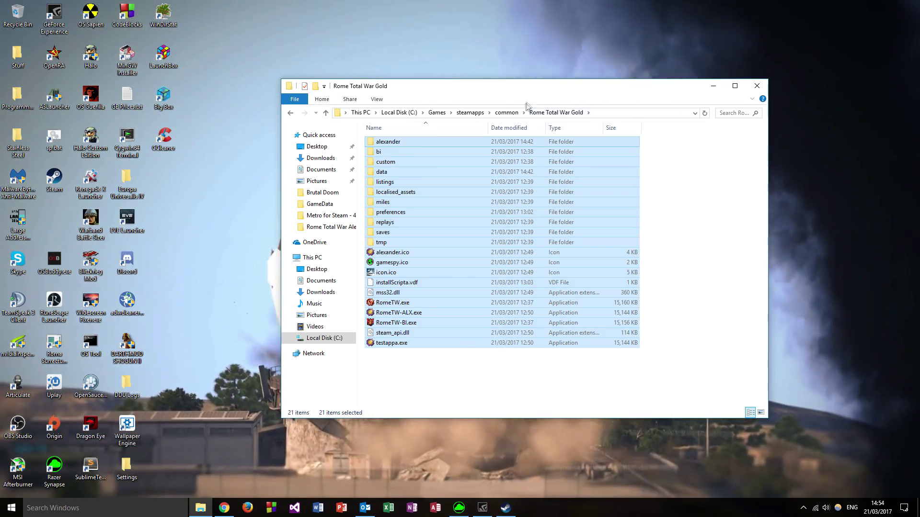
{"action": "left_click", "coordinate": [506, 113]}
{"action": "scroll", "coordinate": [476, 286], "scroll_direction": "down", "scroll_amount": 4}
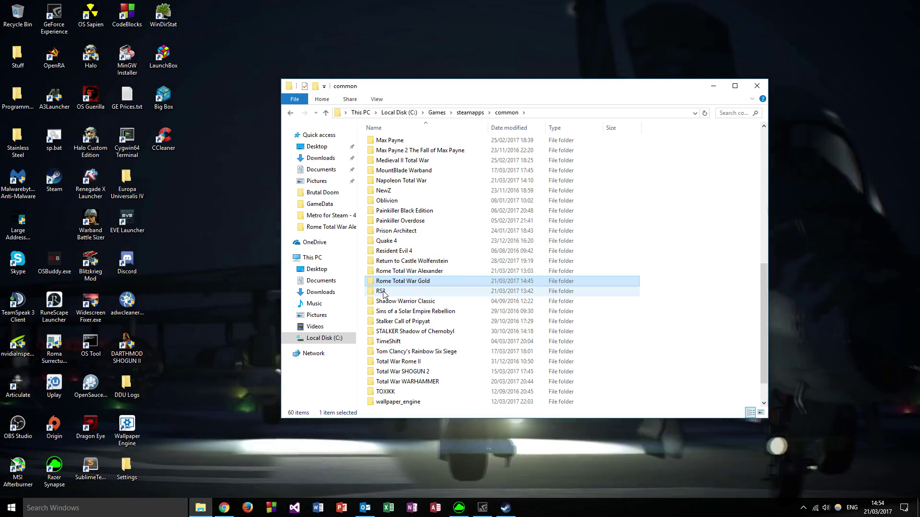
{"action": "double_click", "coordinate": [381, 291]}
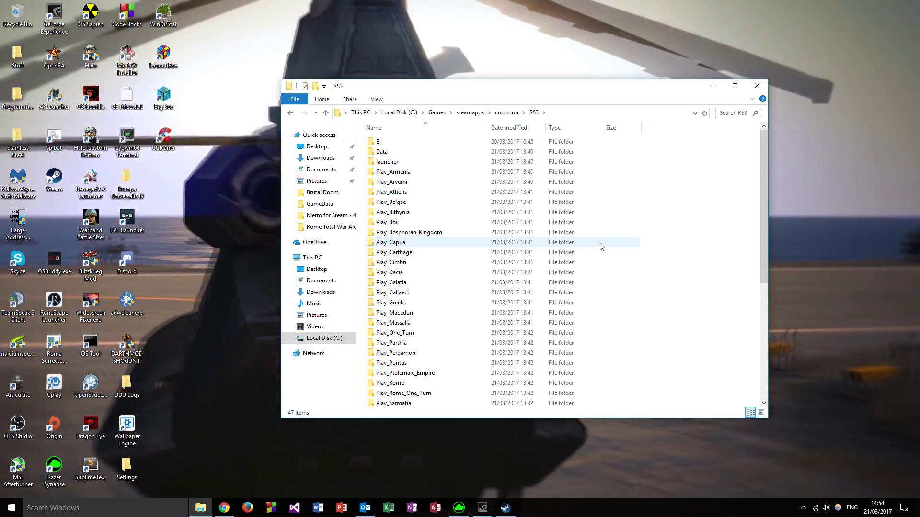
{"action": "key", "text": "ctrl+a"}
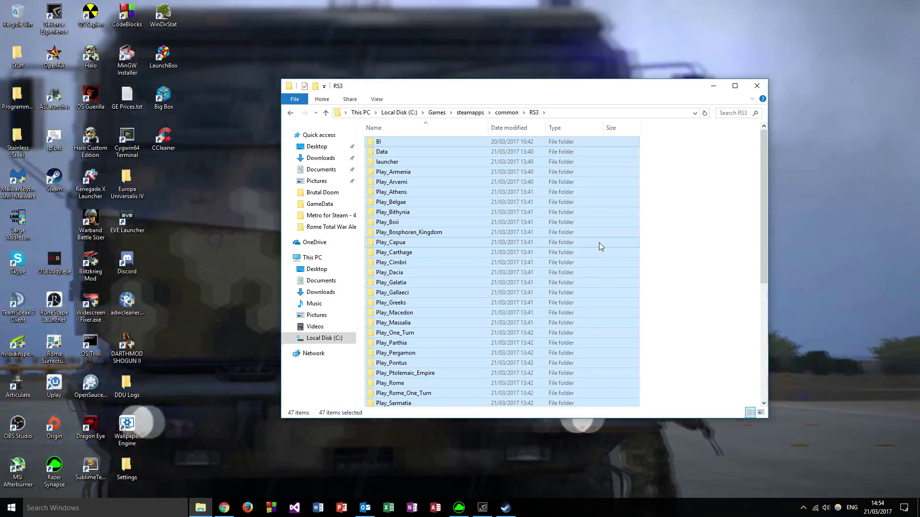
{"action": "scroll", "coordinate": [599, 243], "scroll_direction": "down", "scroll_amount": 7}
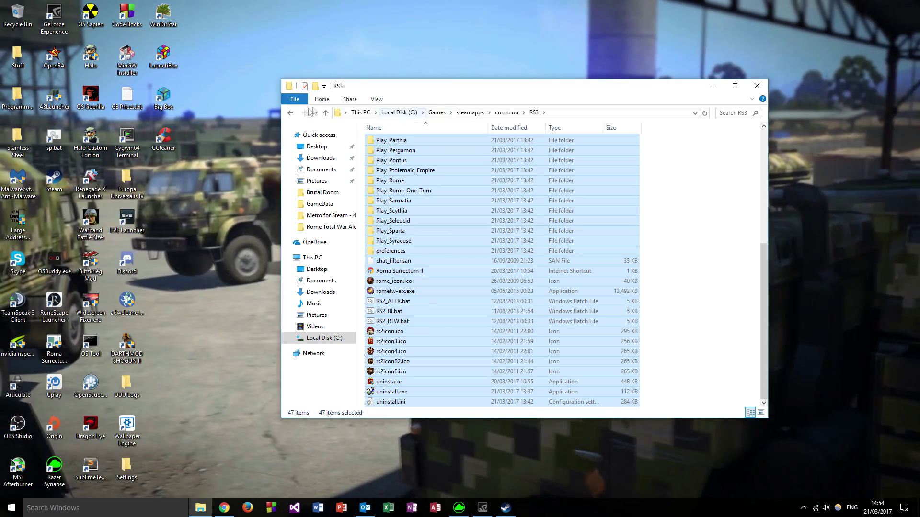
{"action": "left_click", "coordinate": [289, 113]}
{"action": "scroll", "coordinate": [429, 370], "scroll_direction": "down", "scroll_amount": 4}
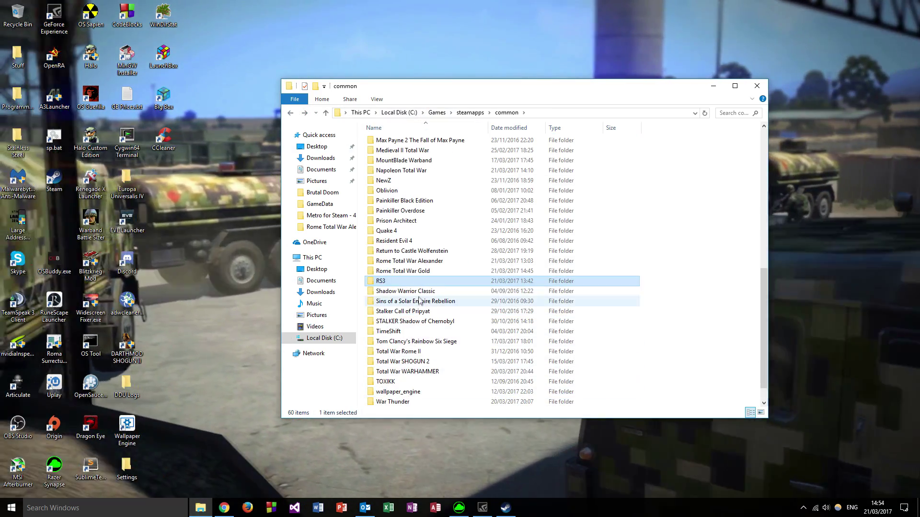
{"action": "double_click", "coordinate": [407, 270]}
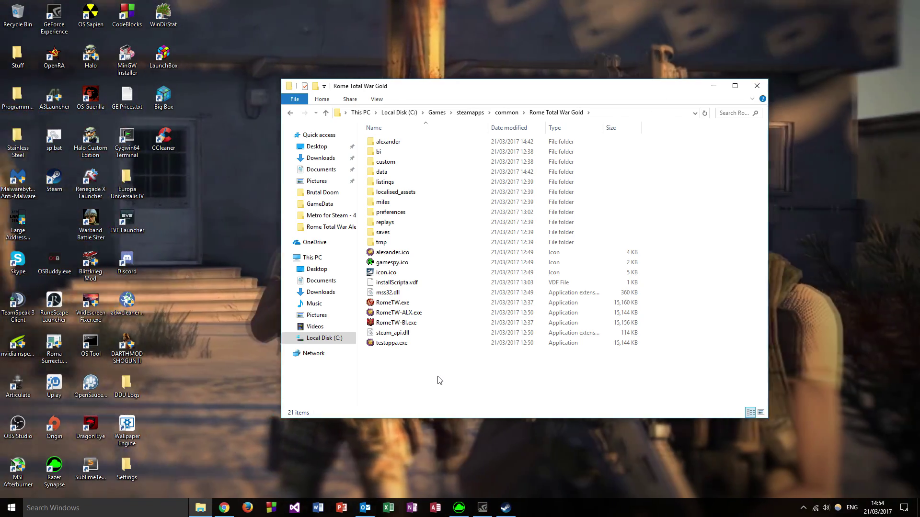
{"action": "key", "text": "ctrl+v"}
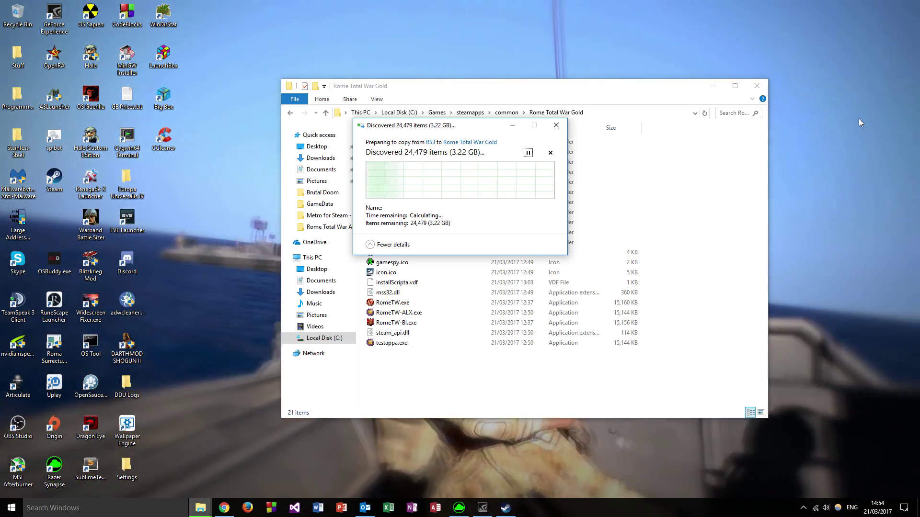
- Minimise the Explorer window while the RS3 copy continues in the background
{"action": "left_click", "coordinate": [859, 119]}
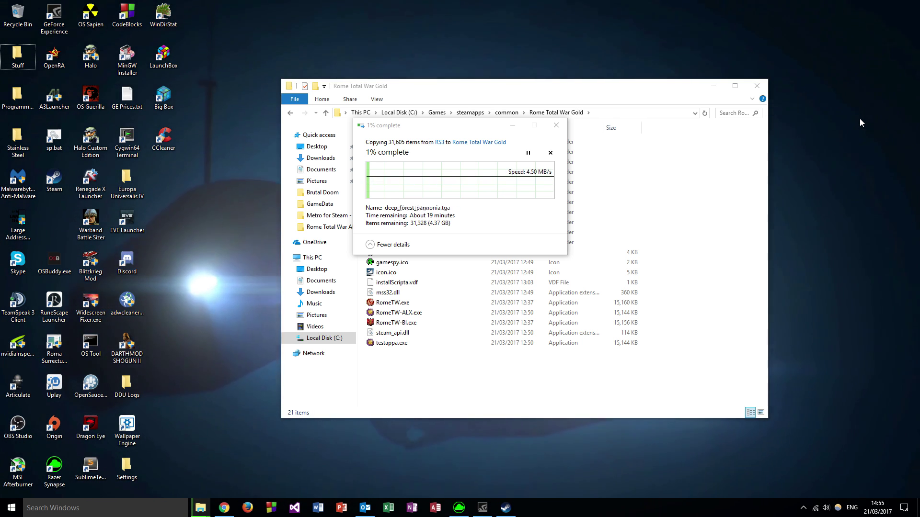
{"action": "left_click", "coordinate": [713, 87]}
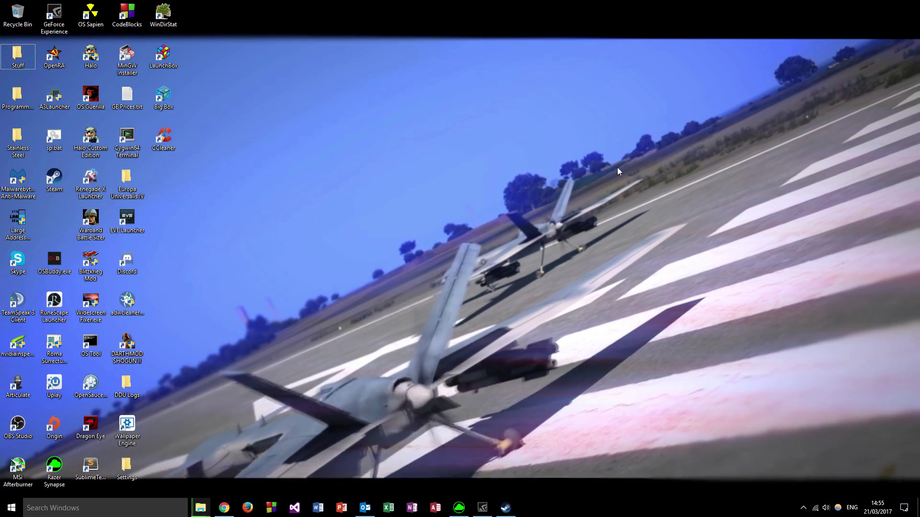
{"action": "left_click", "coordinate": [482, 508]}
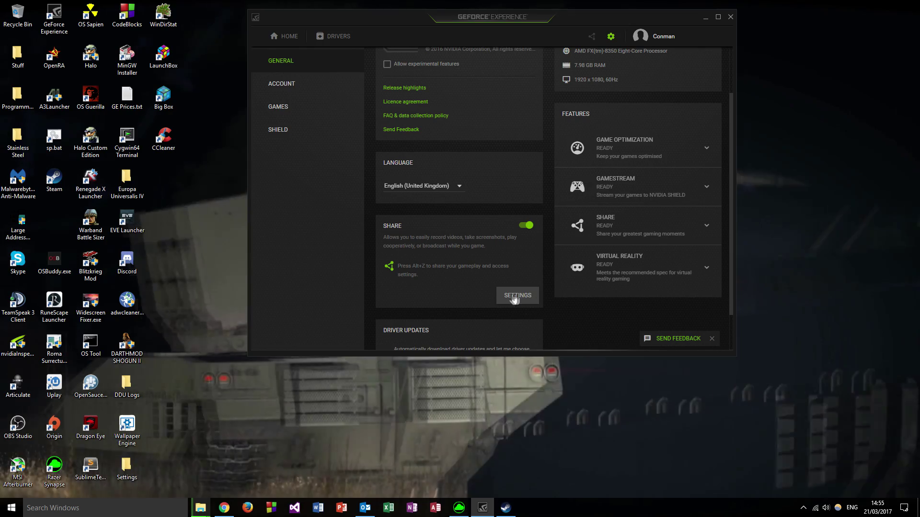
{"action": "left_click", "coordinate": [705, 17]}
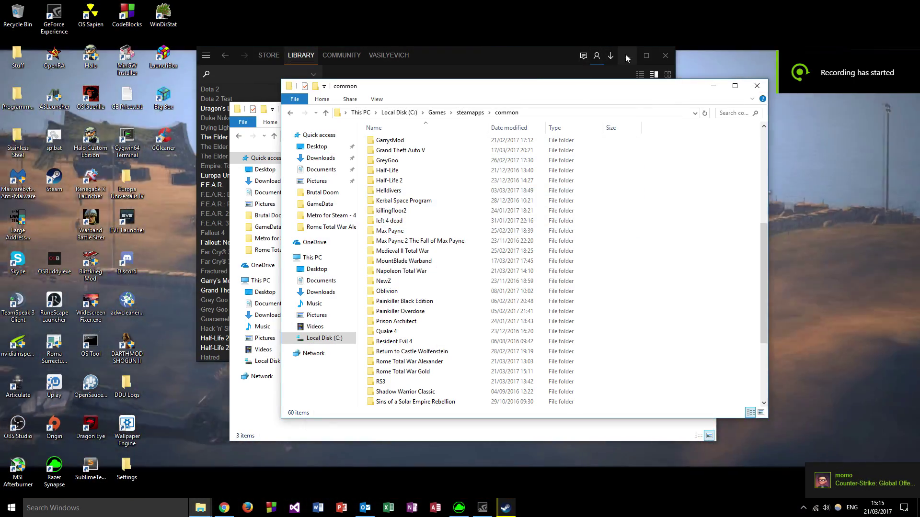
- Close Steam and scroll the steamapps\common list down to Rome Total War Gold
{"action": "left_click", "coordinate": [665, 55]}
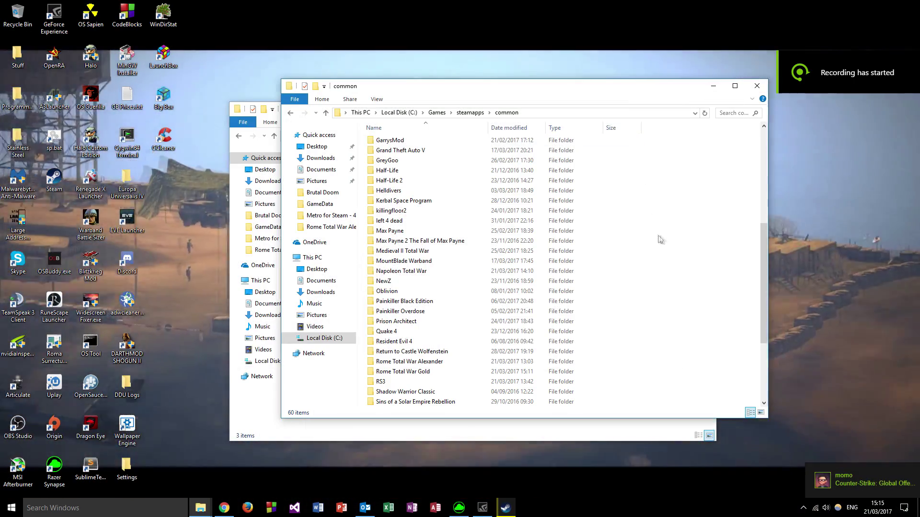
{"action": "scroll", "coordinate": [476, 293], "scroll_direction": "down", "scroll_amount": 1}
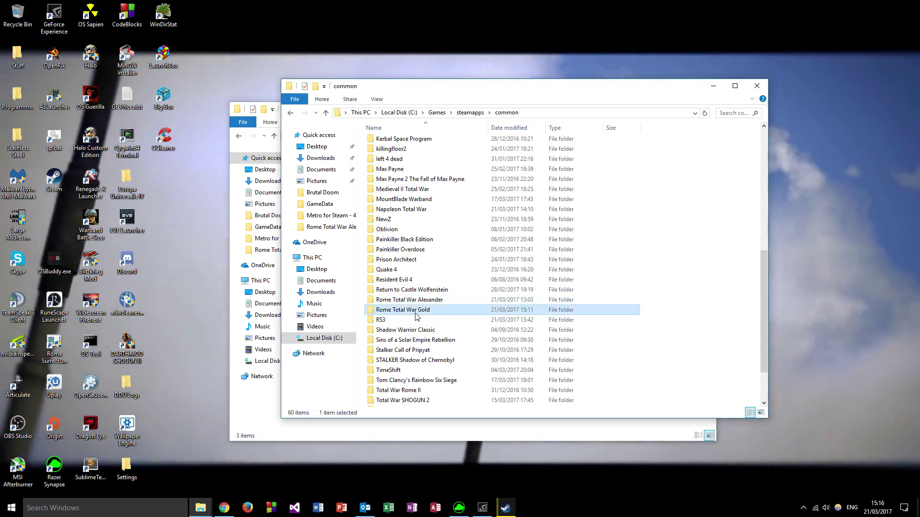
- Open Rome Total War Gold, look over its contents, and enter its launcher folder
{"action": "double_click", "coordinate": [415, 312]}
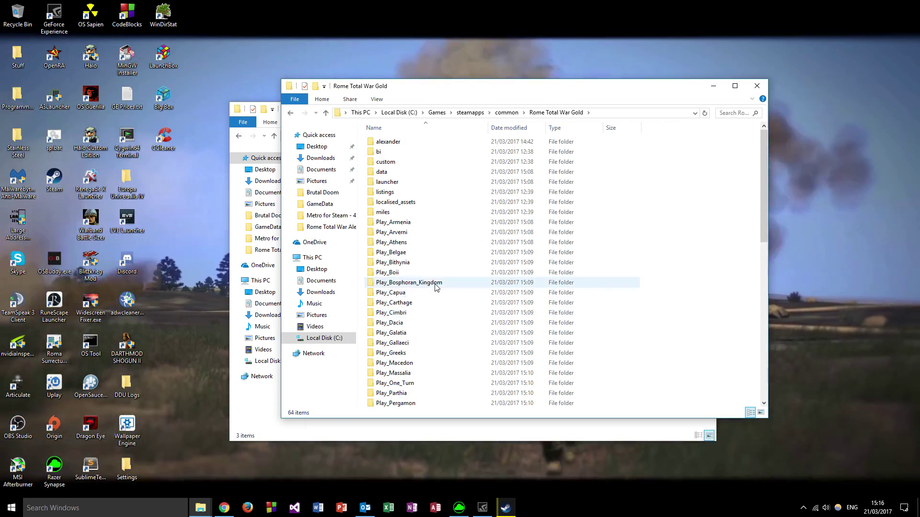
{"action": "scroll", "coordinate": [434, 283], "scroll_direction": "down", "scroll_amount": 12}
{"action": "scroll", "coordinate": [395, 281], "scroll_direction": "up", "scroll_amount": 12}
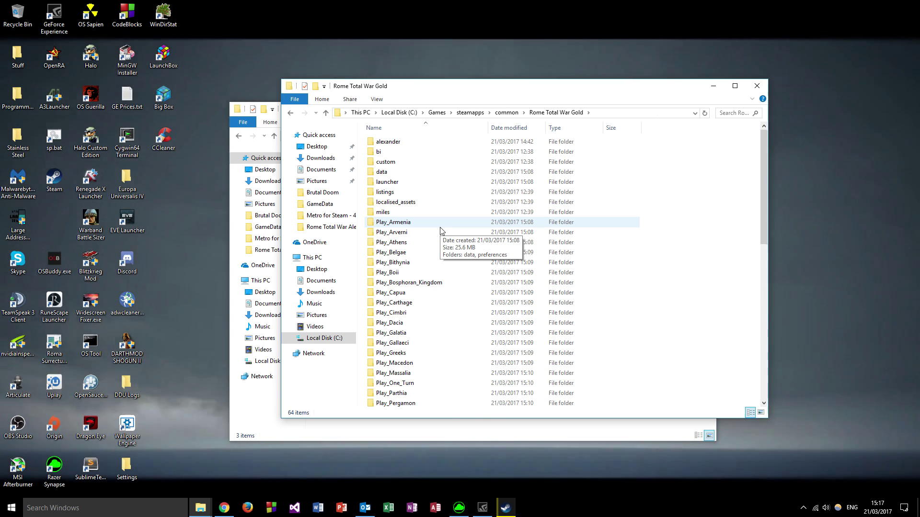
{"action": "scroll", "coordinate": [439, 231], "scroll_direction": "down", "scroll_amount": 5}
{"action": "scroll", "coordinate": [435, 237], "scroll_direction": "up", "scroll_amount": 5}
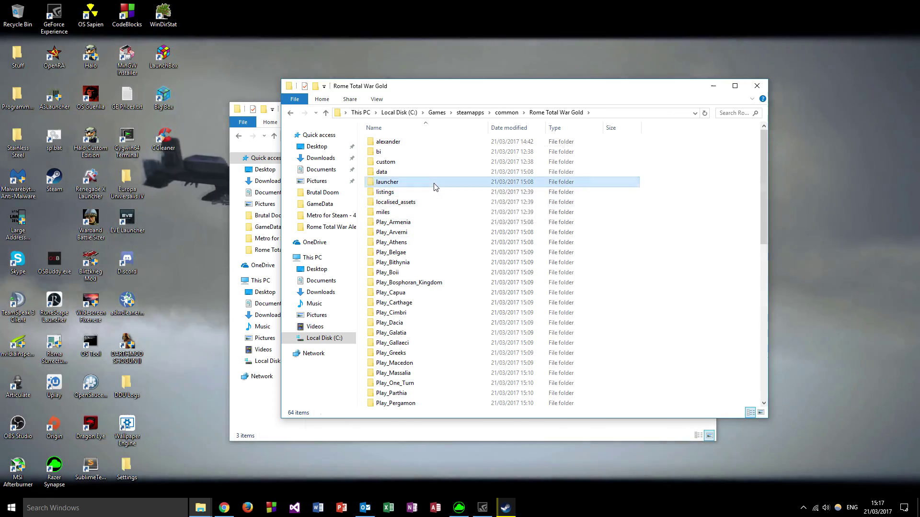
{"action": "double_click", "coordinate": [435, 182]}
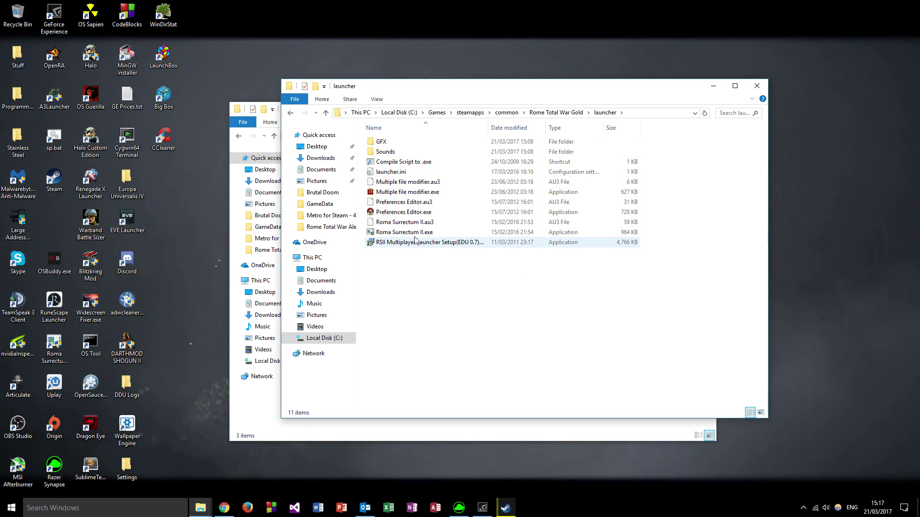
- Create a desktop shortcut to Roma Surrectum II.exe, then delete the extra numbered duplicate
{"action": "left_click", "coordinate": [416, 233]}
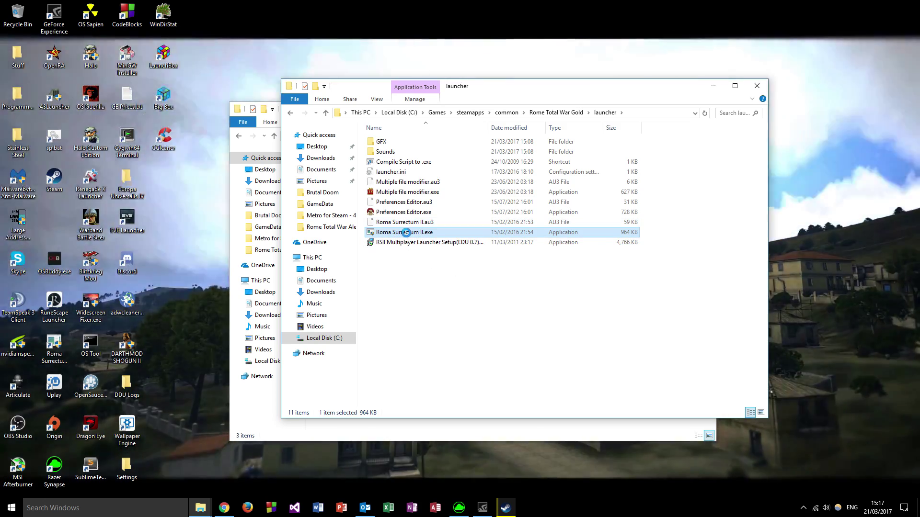
{"action": "right_click", "coordinate": [399, 234]}
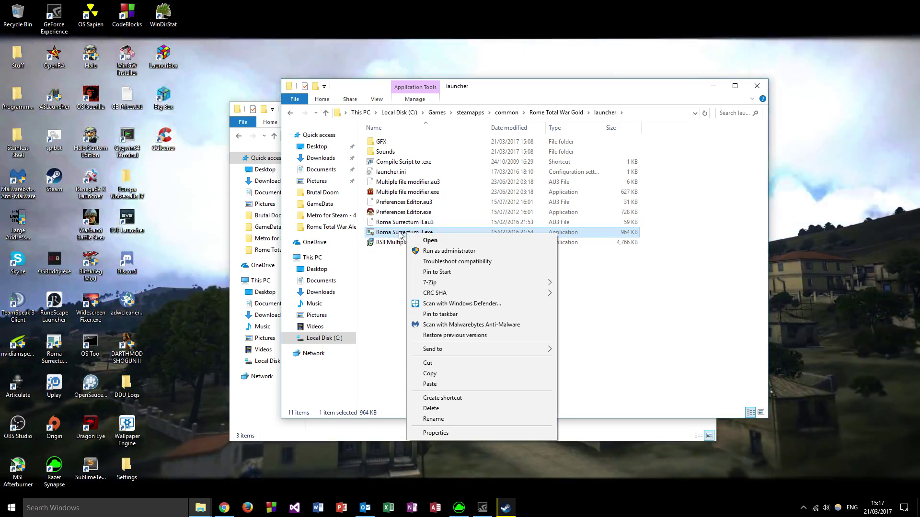
{"action": "left_click", "coordinate": [476, 398]}
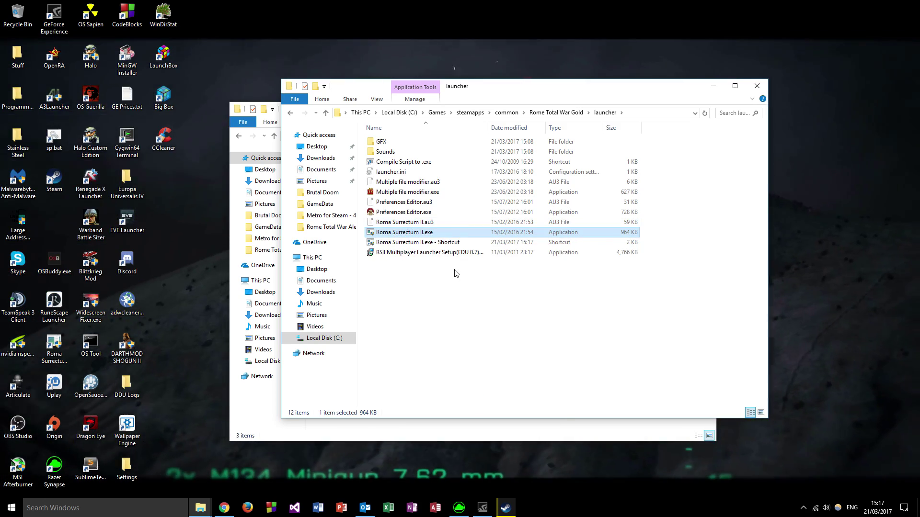
{"action": "left_click_drag", "start_coordinate": [453, 248], "coordinate": [56, 220]}
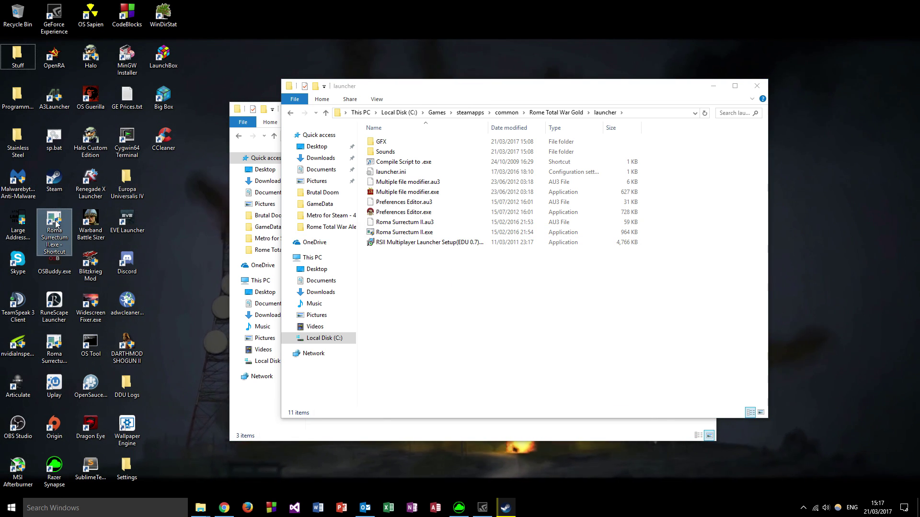
{"action": "key", "text": "F2"}
{"action": "key", "text": "End"}
{"action": "key", "text": "BackSpace"}
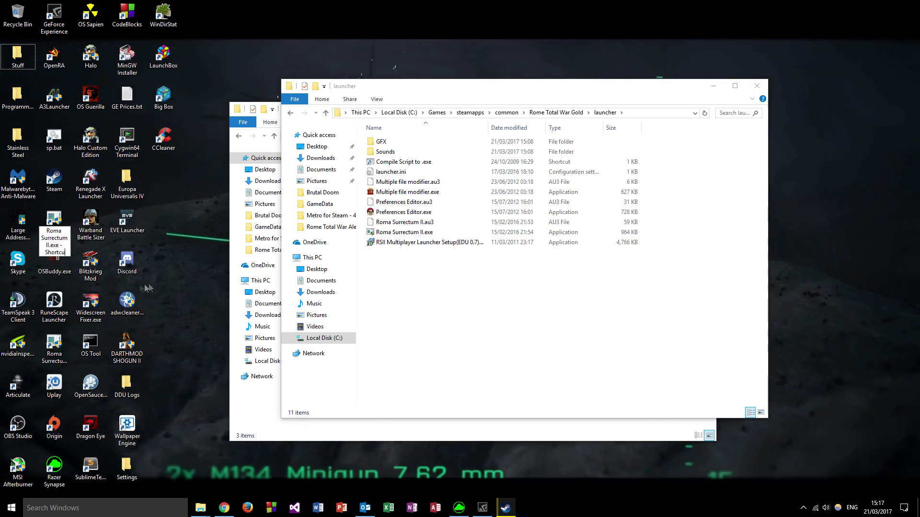
{"action": "key", "text": "BackSpace"}
{"action": "key", "text": "BackSpace"}
{"action": "key", "text": "BackSpace"}
{"action": "key", "text": "BackSpace"}
{"action": "key", "text": "BackSpace"}
{"action": "key", "text": "BackSpace"}
{"action": "key", "text": "BackSpace"}
{"action": "key", "text": "BackSpace"}
{"action": "key", "text": "BackSpace"}
{"action": "key", "text": "BackSpace"}
{"action": "key", "text": "Return"}
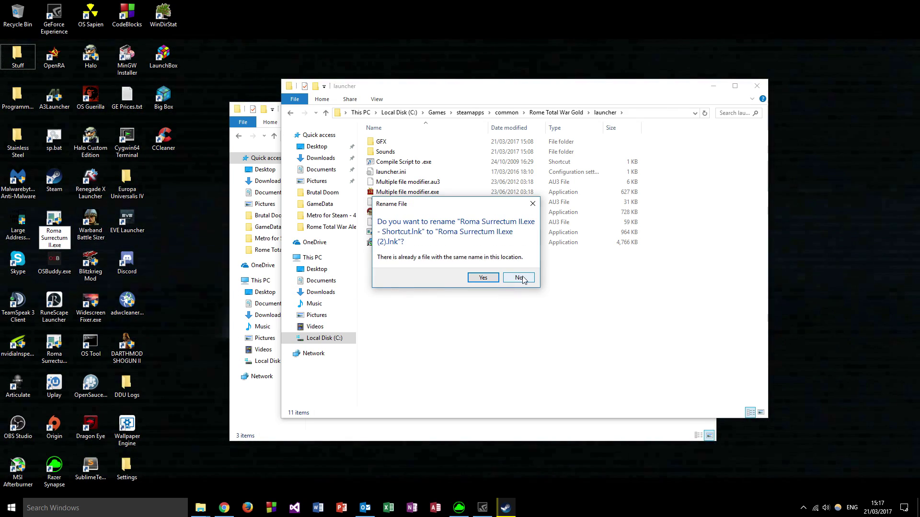
{"action": "left_click", "coordinate": [483, 277]}
{"action": "left_click_drag", "start_coordinate": [172, 273], "coordinate": [147, 330]}
{"action": "key", "text": "shift+Delete"}
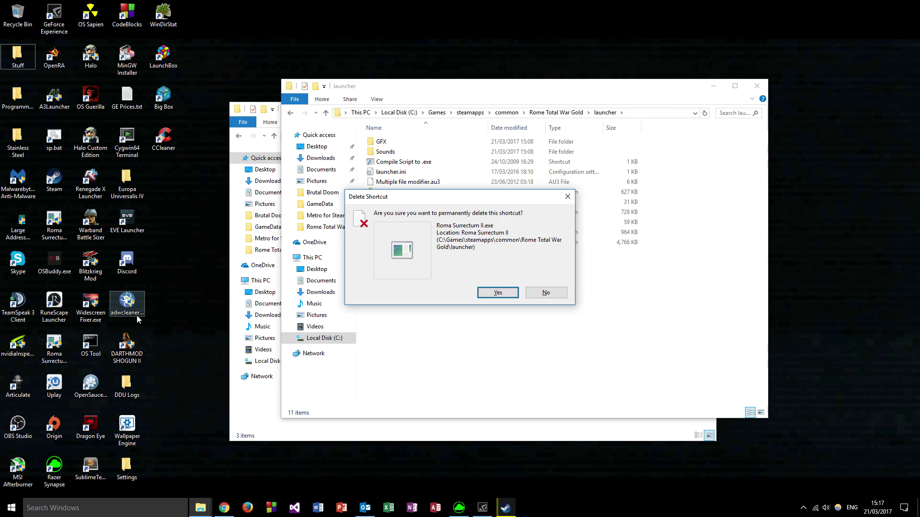
{"action": "key", "text": "Return"}
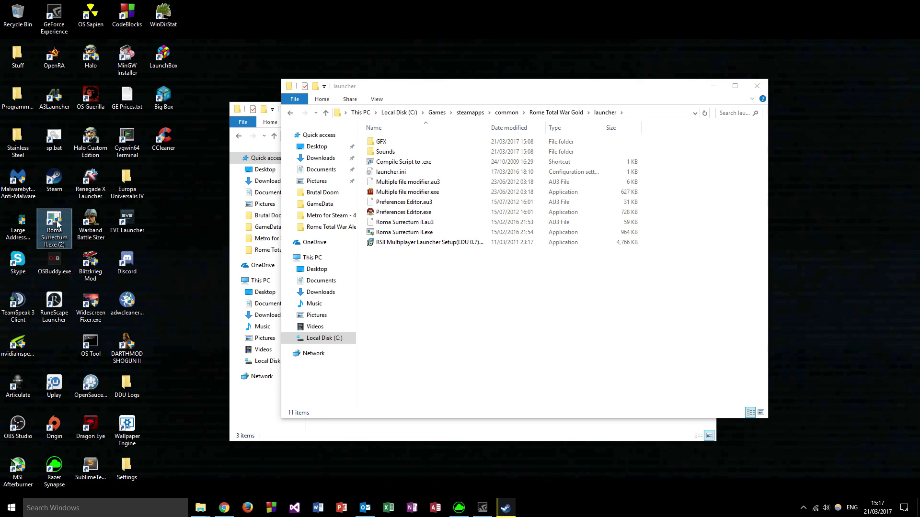
- Make a new desktop shortcut named Roma Surrectum II.exe and launch Roma Surrectum III from it
{"action": "left_click_drag", "start_coordinate": [418, 232], "coordinate": [55, 235]}
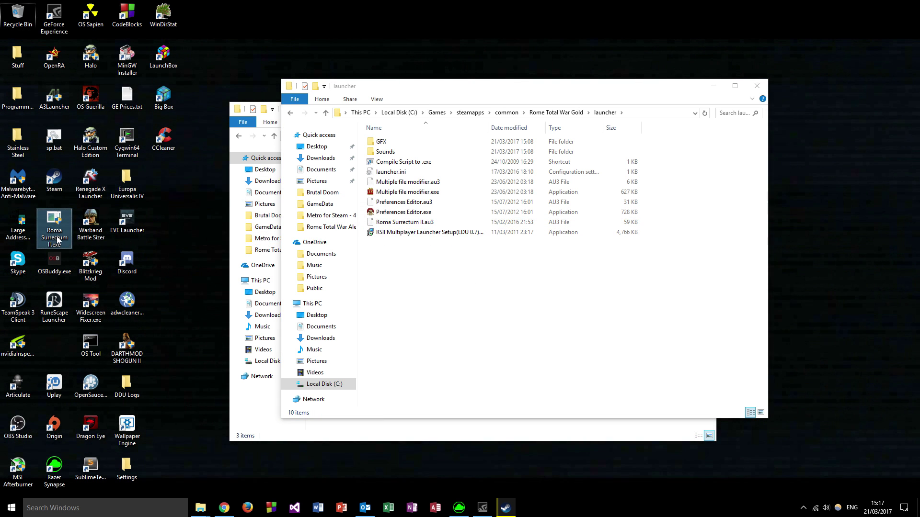
{"action": "left_click_drag", "start_coordinate": [59, 238], "coordinate": [415, 290]}
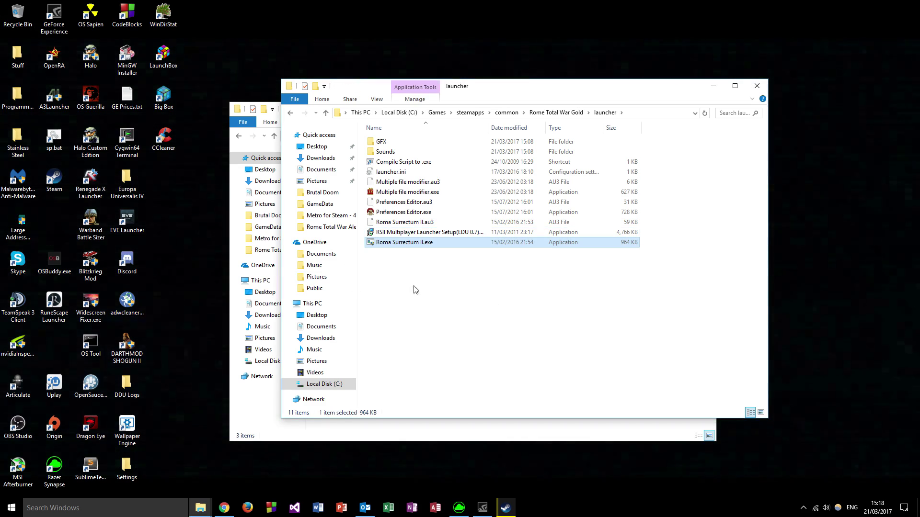
{"action": "right_click", "coordinate": [436, 239]}
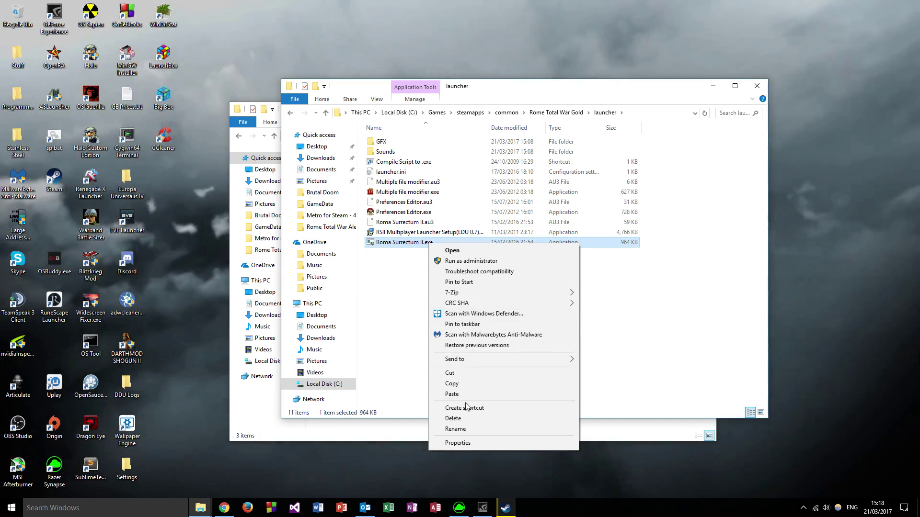
{"action": "left_click", "coordinate": [460, 409]}
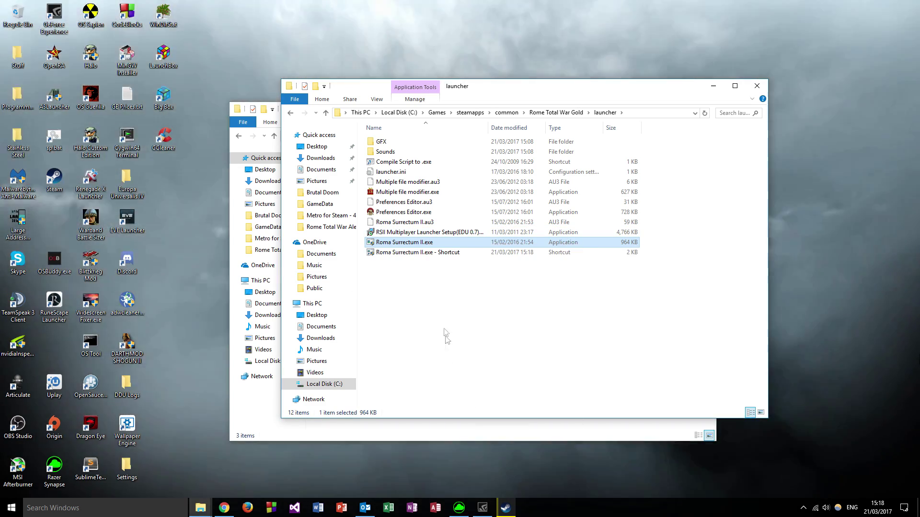
{"action": "left_click_drag", "start_coordinate": [426, 243], "coordinate": [48, 242]}
{"action": "left_click", "coordinate": [68, 250]}
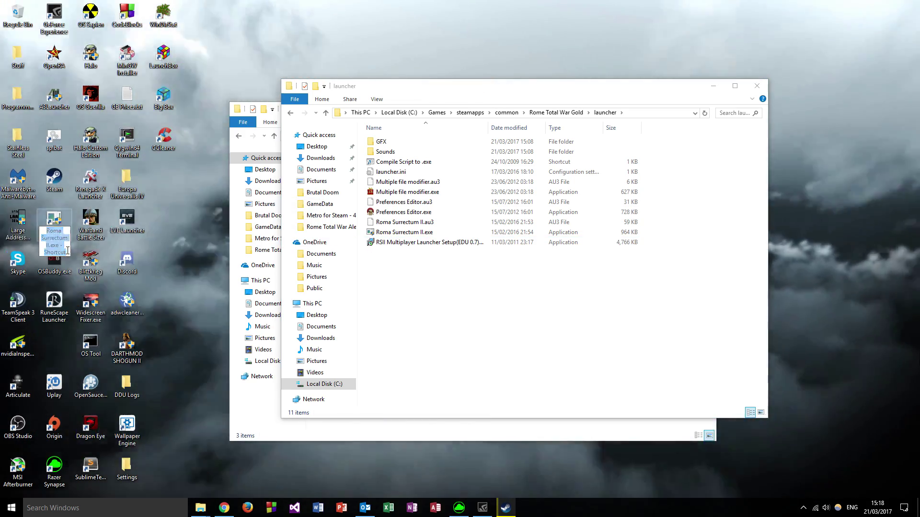
{"action": "key", "text": "End"}
{"action": "key", "text": "BackSpace"}
{"action": "key", "text": "BackSpace"}
{"action": "key", "text": "BackSpace"}
{"action": "key", "text": "BackSpace"}
{"action": "key", "text": "BackSpace"}
{"action": "key", "text": "BackSpace"}
{"action": "key", "text": "BackSpace"}
{"action": "key", "text": "BackSpace"}
{"action": "key", "text": "BackSpace"}
{"action": "key", "text": "BackSpace"}
{"action": "key", "text": "BackSpace"}
{"action": "key", "text": "Return"}
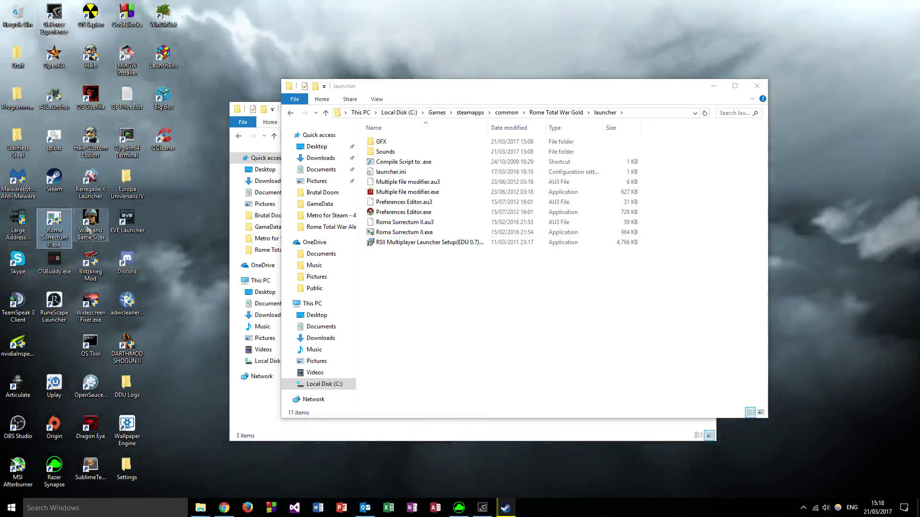
{"action": "double_click", "coordinate": [54, 219]}
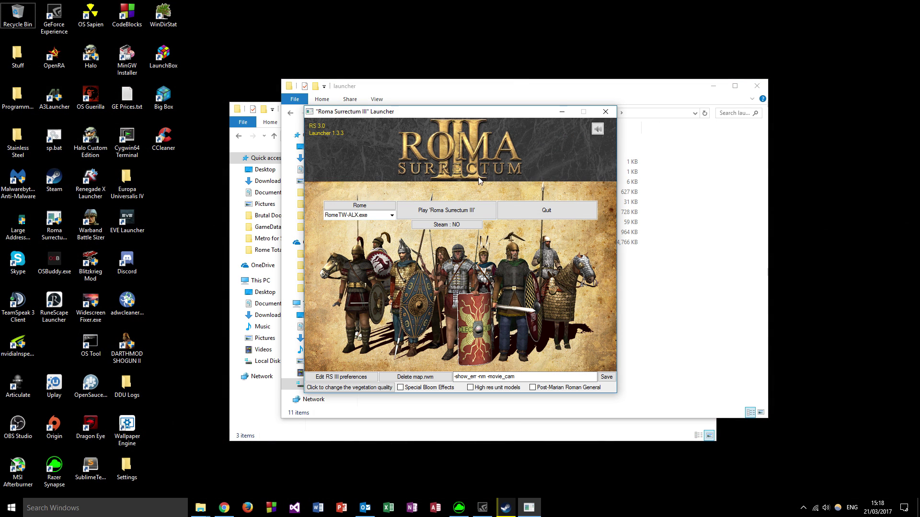
- Turn off the launcher sound and set Steam to YES, entering the Steam username
{"action": "left_click", "coordinate": [596, 130]}
{"action": "left_click", "coordinate": [460, 284]}
{"action": "left_click", "coordinate": [437, 225]}
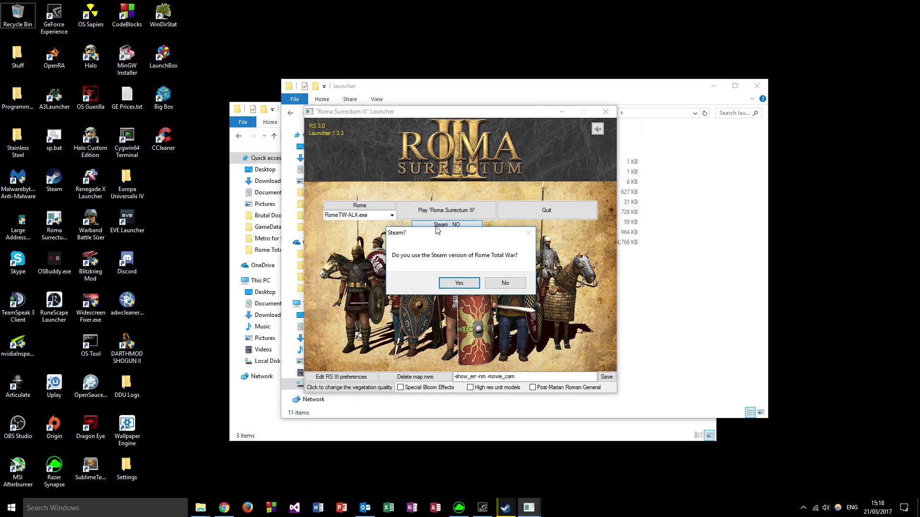
{"action": "left_click", "coordinate": [480, 289]}
{"action": "type", "text": "Vad"}
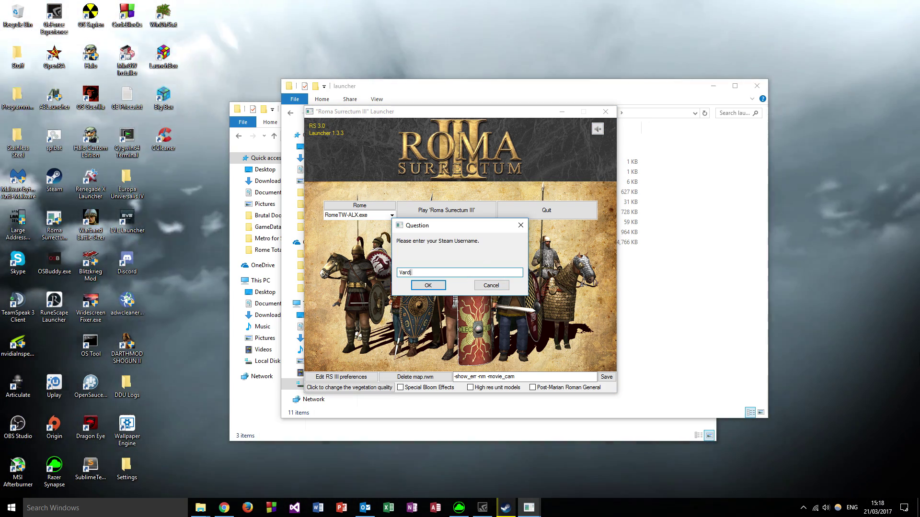
{"action": "key", "text": "Return"}
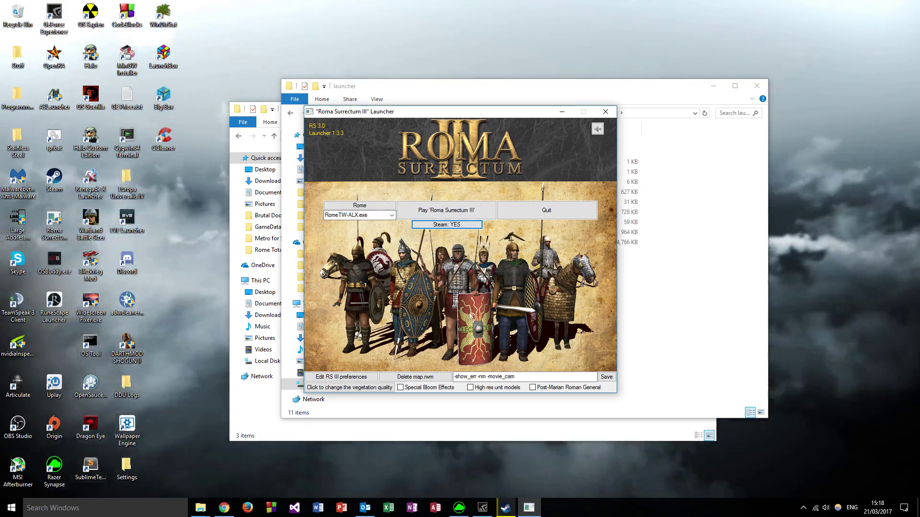
- Enable high res unit models and the Post-Marian Roman General, then open the RS III preferences editor
{"action": "left_click", "coordinate": [470, 387]}
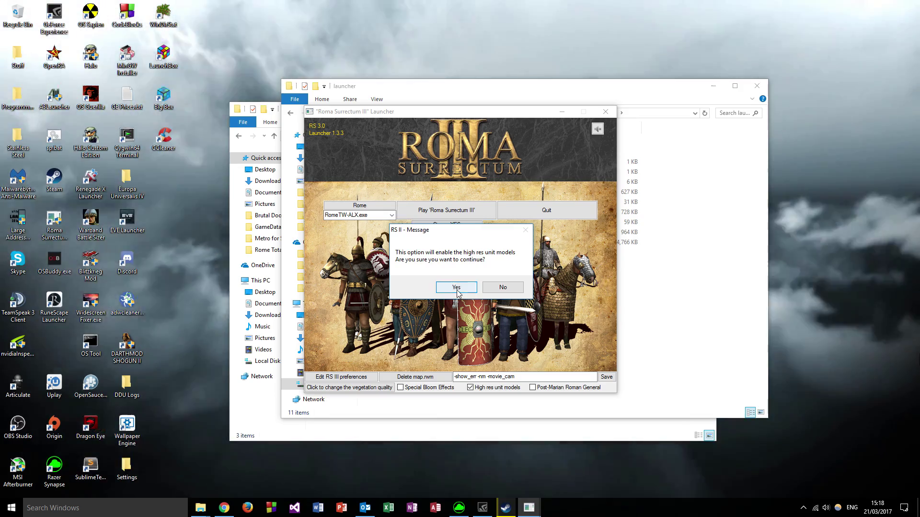
{"action": "left_click", "coordinate": [456, 287]}
{"action": "left_click", "coordinate": [551, 388]}
{"action": "left_click", "coordinate": [472, 286]}
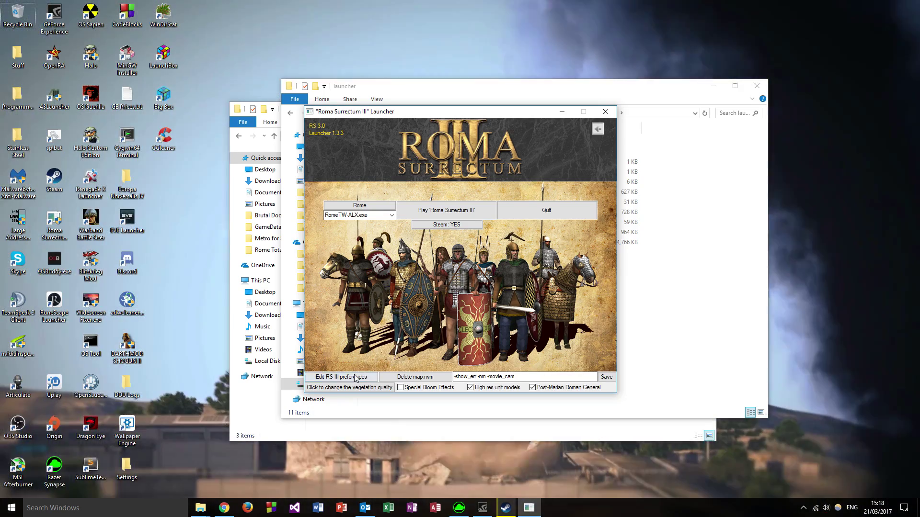
{"action": "left_click", "coordinate": [364, 377]}
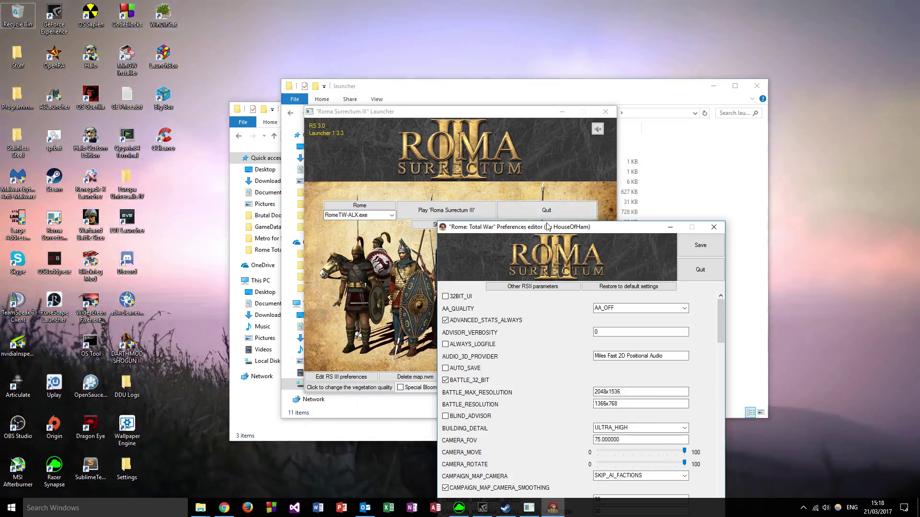
- Move the Preferences editor window and set AA_QUALITY to 0
{"action": "left_click_drag", "start_coordinate": [548, 227], "coordinate": [460, 142]}
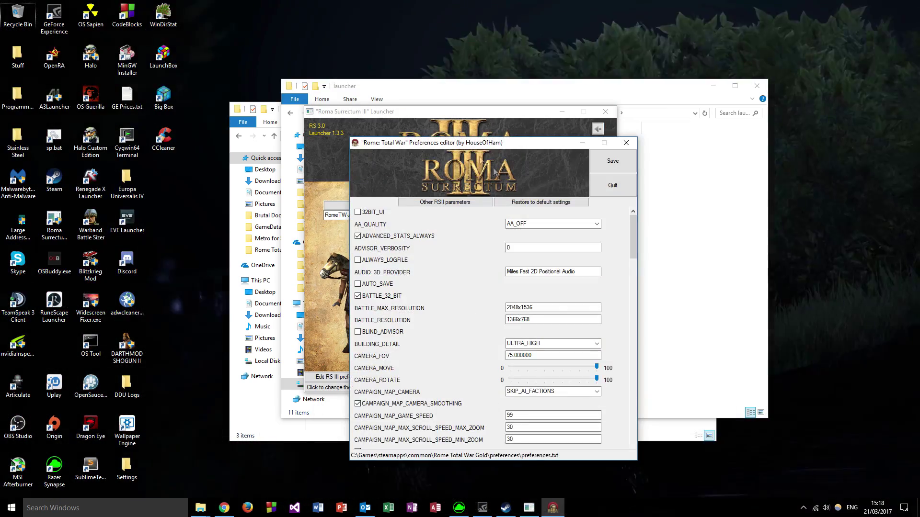
{"action": "left_click", "coordinate": [597, 224]}
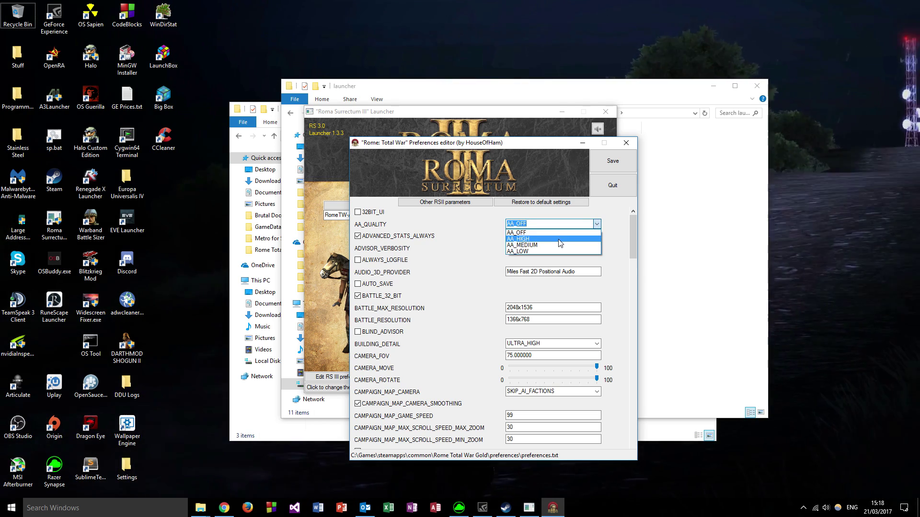
{"action": "scroll", "coordinate": [575, 261], "scroll_direction": "down", "scroll_amount": 2}
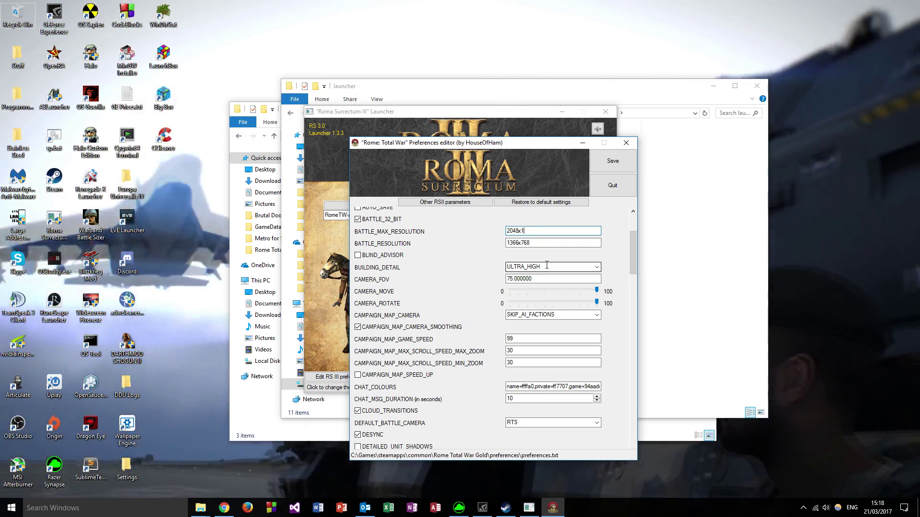
{"action": "type", "text": "080"}
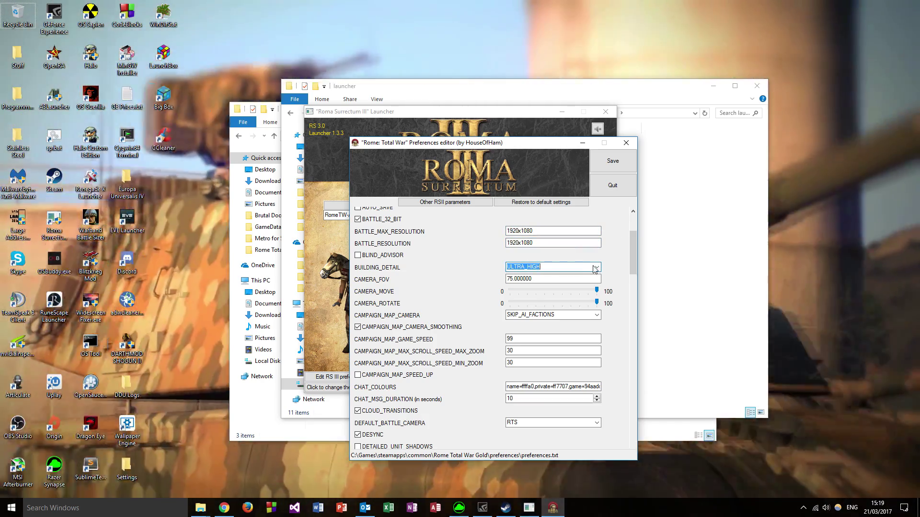
- Set building detail and effect quality to HIGH
{"action": "left_click", "coordinate": [595, 268]}
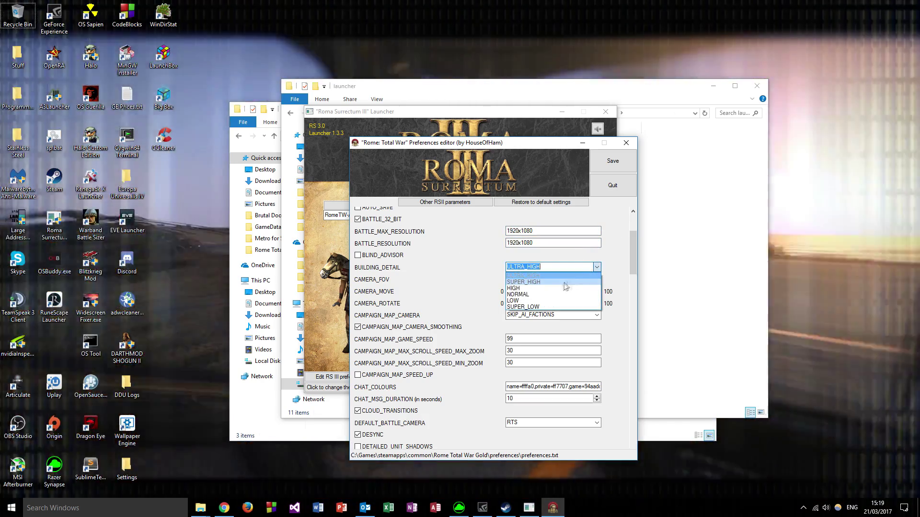
{"action": "scroll", "coordinate": [632, 266], "scroll_direction": "down", "scroll_amount": 5}
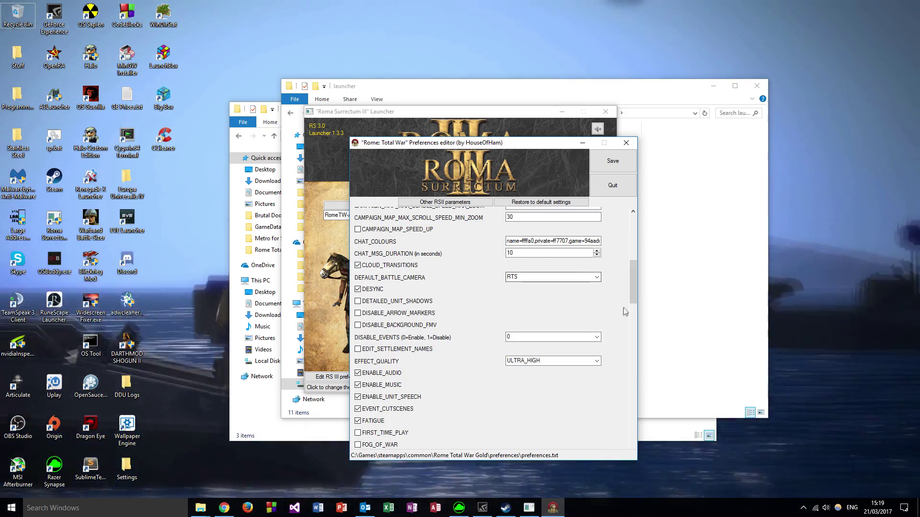
{"action": "left_click", "coordinate": [596, 361]}
{"action": "left_click", "coordinate": [551, 376]}
{"action": "left_click_drag", "start_coordinate": [638, 286], "coordinate": [634, 377]}
- Set STRATEGY_MAX_RESOLUTION and STRATEGY_RESOLUTION to 1920x1080 and UNIT_SIZE to 160
{"action": "double_click", "coordinate": [537, 329]}
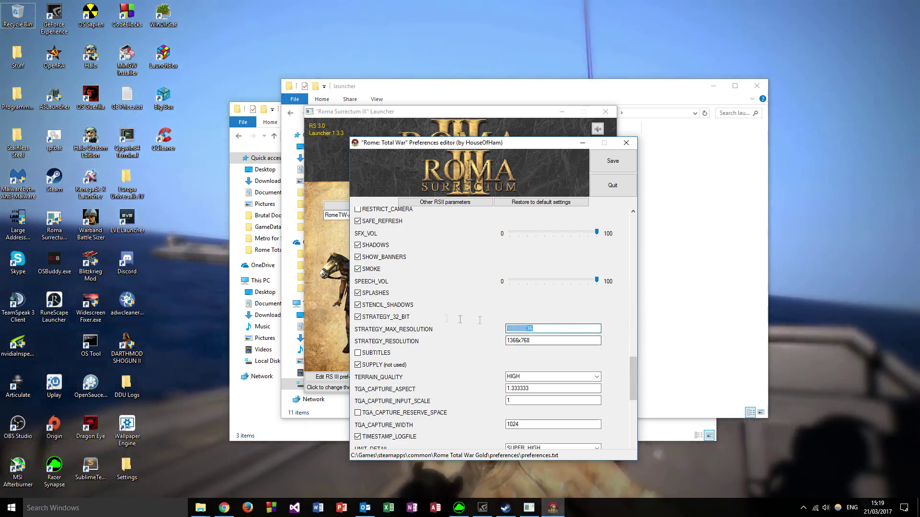
{"action": "type", "text": "1920x1080"}
{"action": "key", "text": "Tab"}
{"action": "type", "text": "1920x1080"}
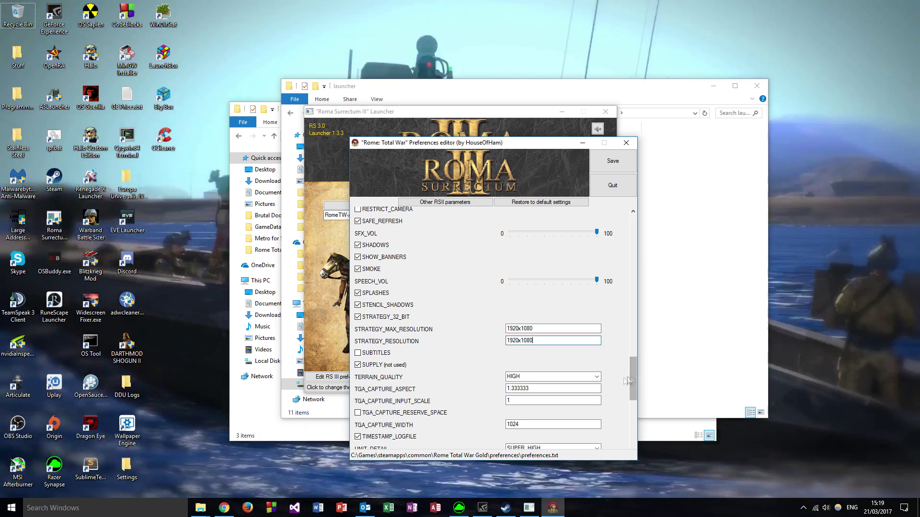
{"action": "left_click_drag", "start_coordinate": [633, 380], "coordinate": [630, 411]}
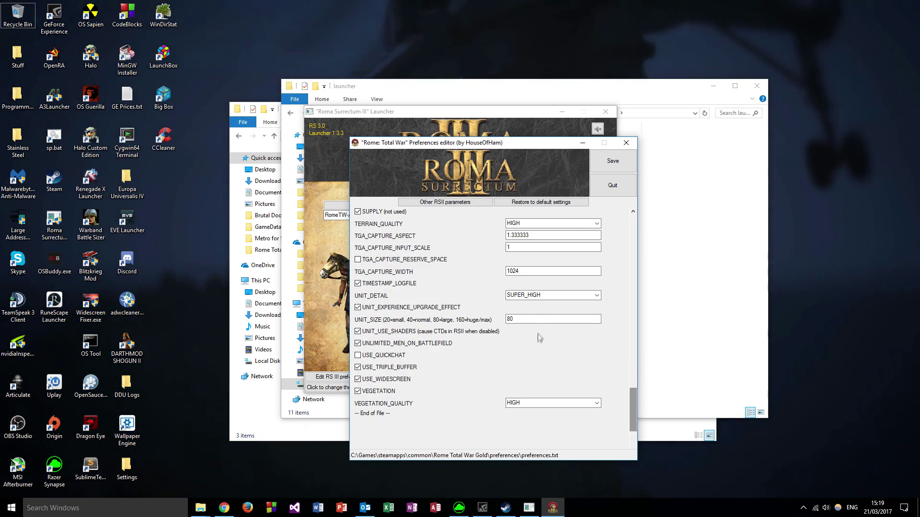
{"action": "double_click", "coordinate": [510, 319]}
{"action": "type", "text": "160"}
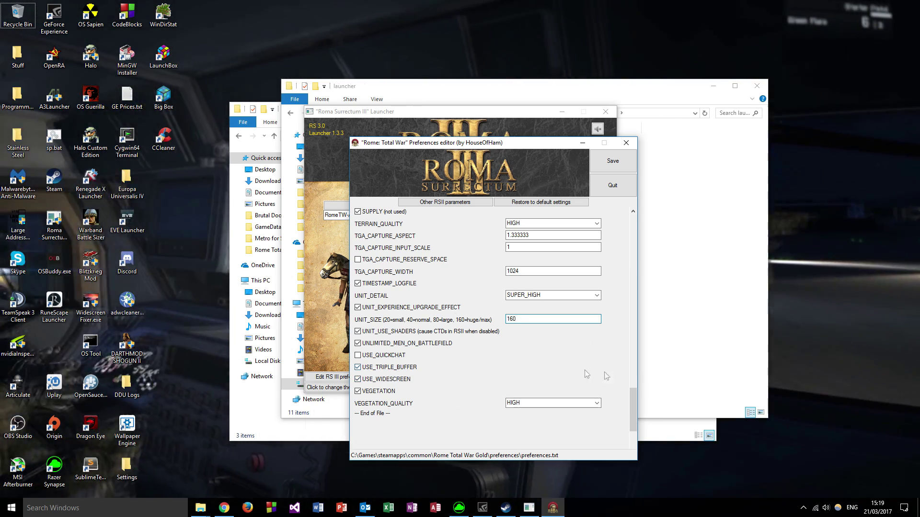
{"action": "left_click_drag", "start_coordinate": [633, 405], "coordinate": [657, 175]}
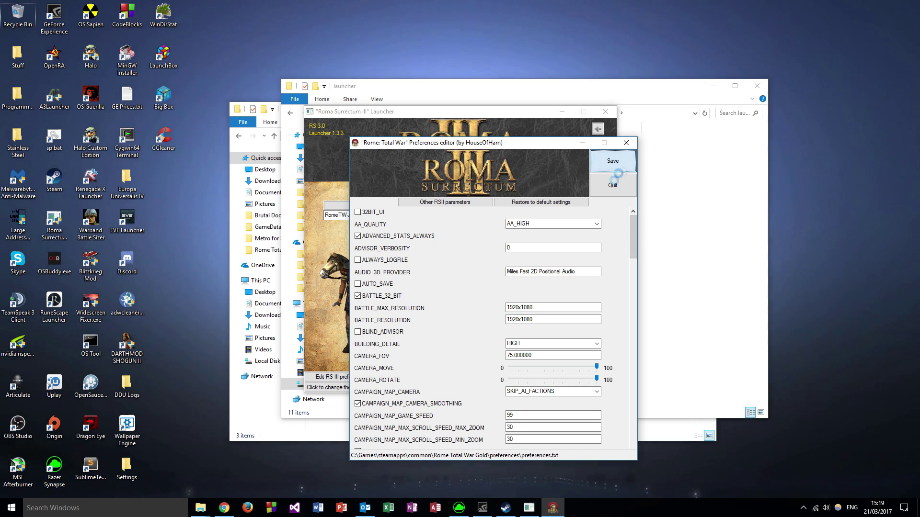
- Save preferences.txt twice, dismissing each File saved notice
{"action": "left_click", "coordinate": [612, 161]}
{"action": "left_click", "coordinate": [470, 288]}
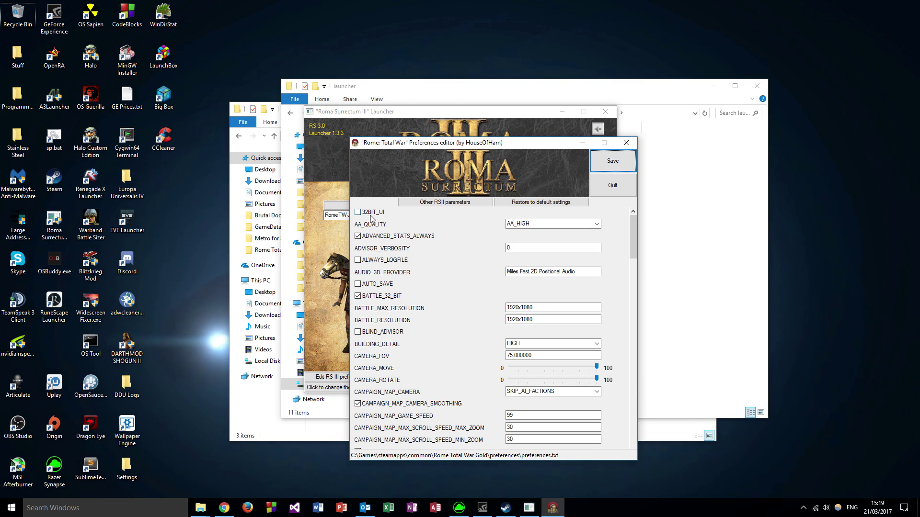
{"action": "left_click", "coordinate": [598, 166]}
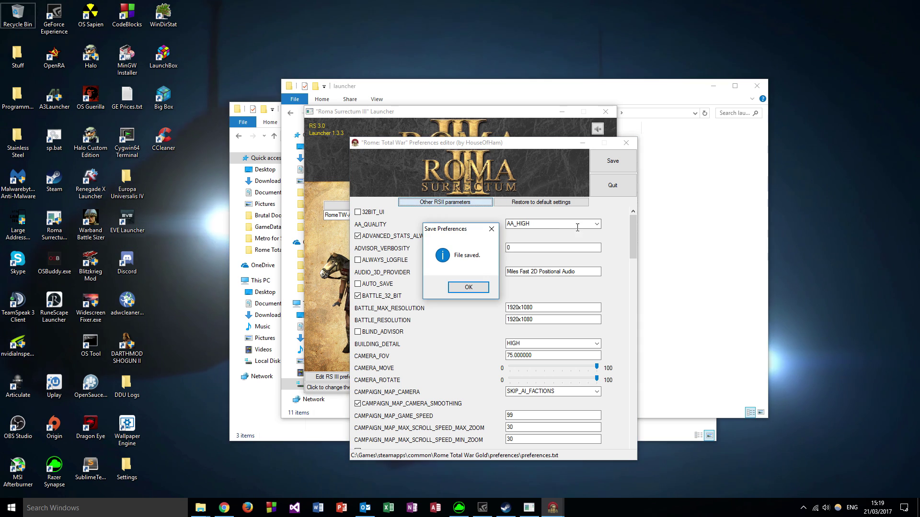
{"action": "left_click", "coordinate": [469, 288]}
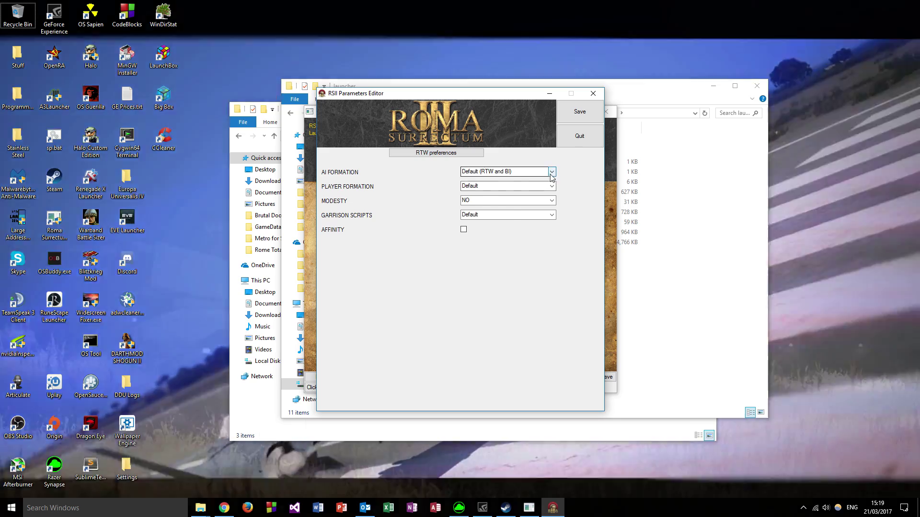
- Keep AI formation at its default and MODESTY set to NO
{"action": "left_click", "coordinate": [552, 172]}
{"action": "left_click", "coordinate": [554, 173]}
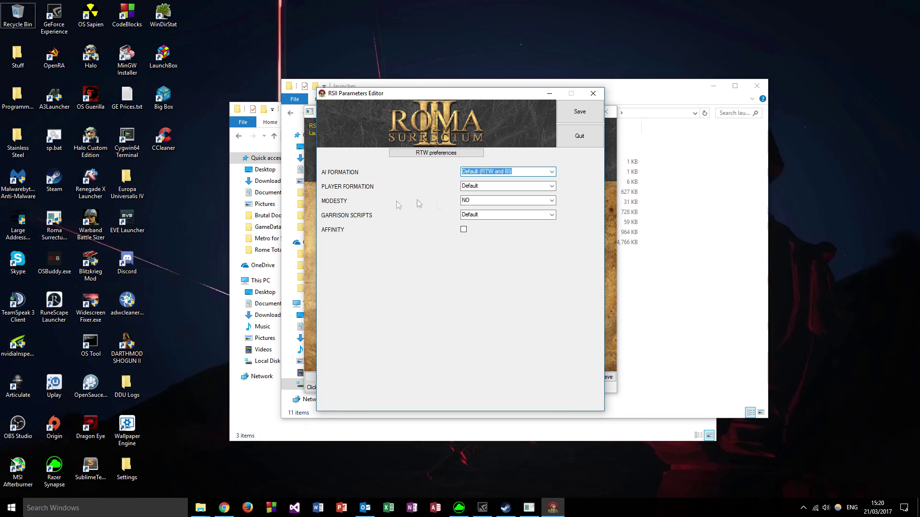
{"action": "left_click", "coordinate": [546, 200]}
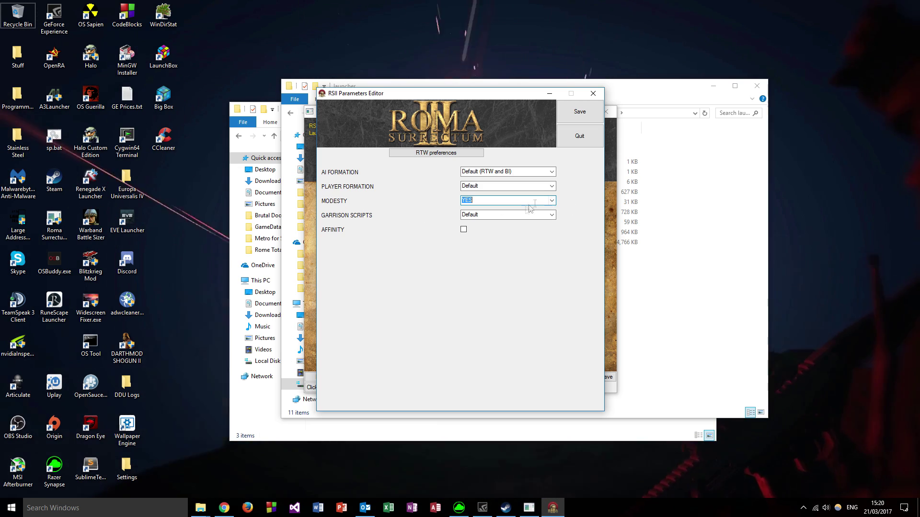
{"action": "left_click", "coordinate": [550, 200]}
{"action": "left_click", "coordinate": [509, 215]}
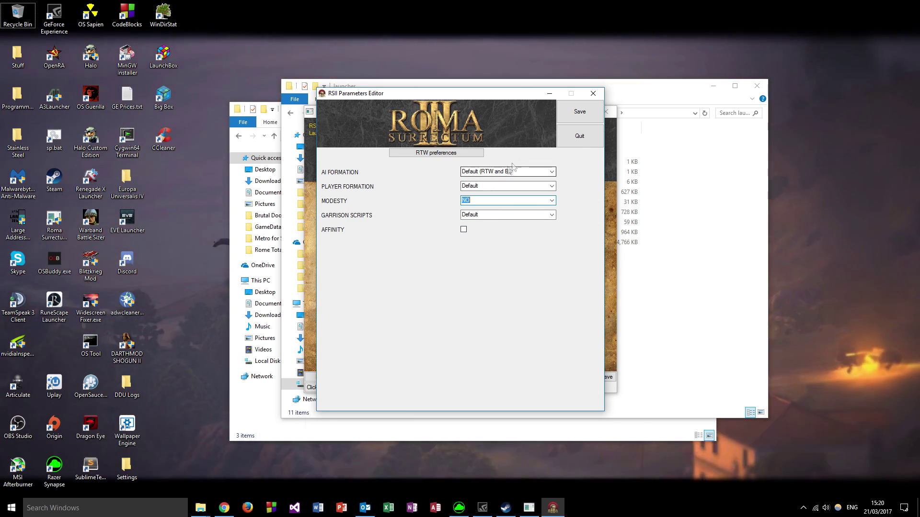
- Save the RSII parameter settings twice, dismissing each saved notice
{"action": "left_click", "coordinate": [580, 111]}
{"action": "left_click", "coordinate": [474, 287]}
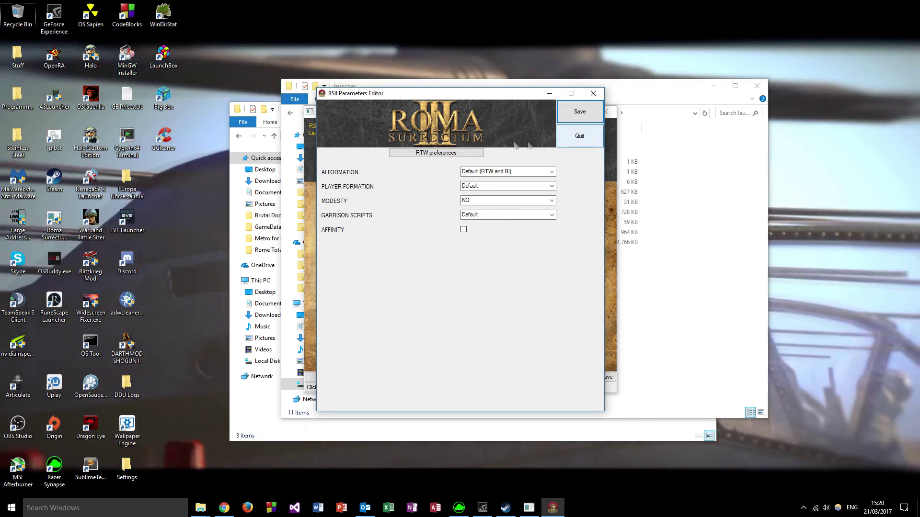
{"action": "left_click", "coordinate": [580, 111]}
{"action": "left_click", "coordinate": [474, 287]}
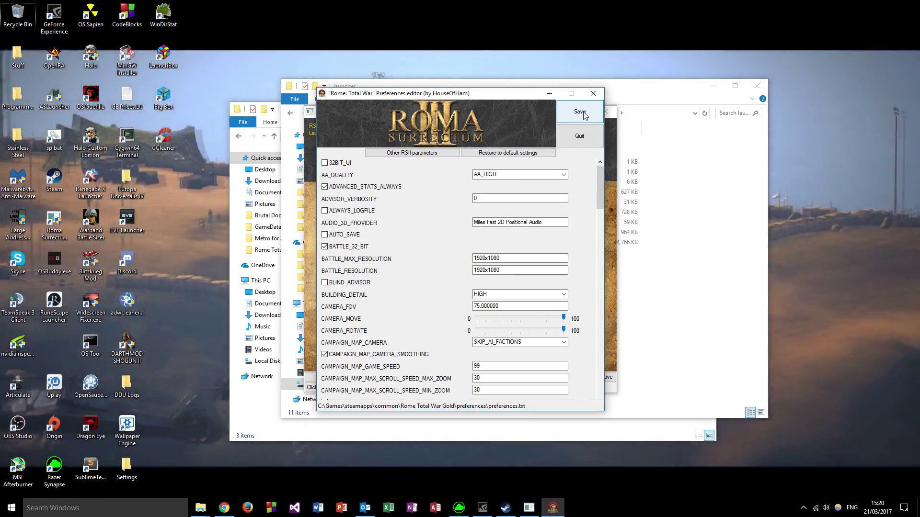
- Resave the Rome preferences, then quit the editor back to the launcher
{"action": "left_click", "coordinate": [583, 113]}
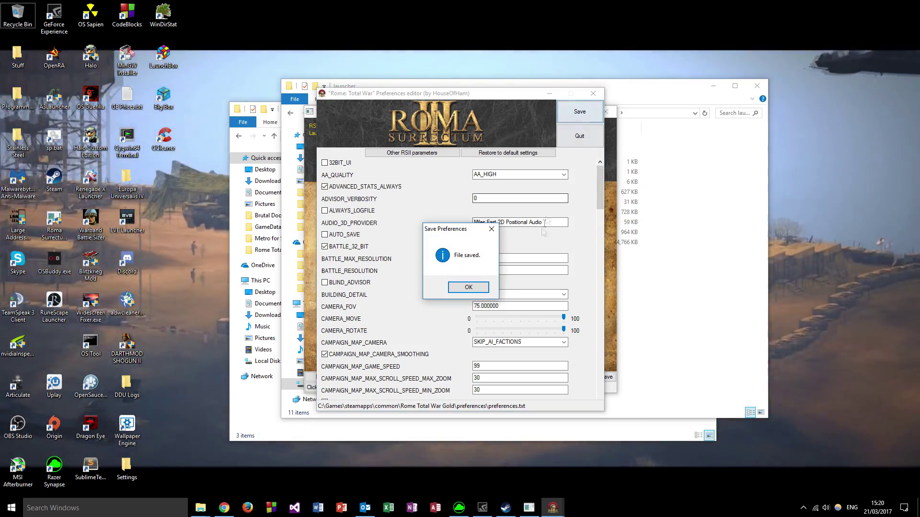
{"action": "left_click", "coordinate": [475, 287]}
{"action": "left_click", "coordinate": [576, 143]}
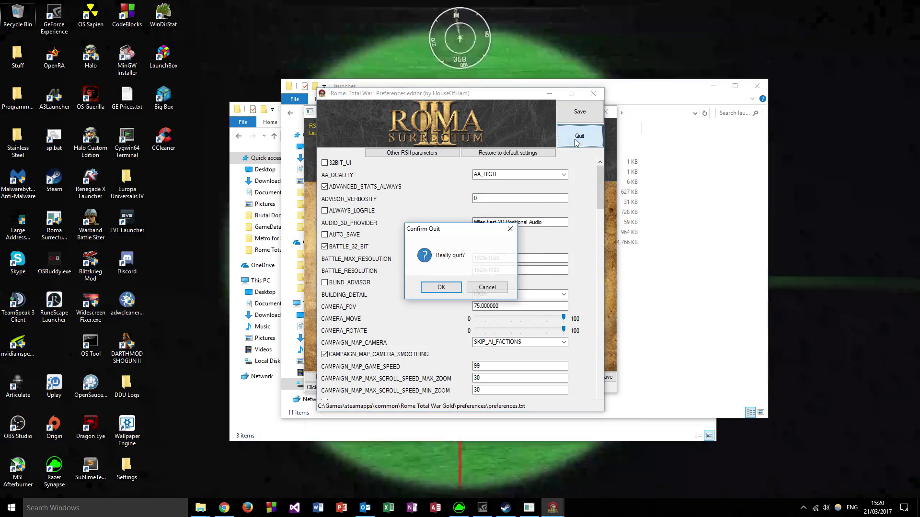
{"action": "left_click", "coordinate": [440, 287]}
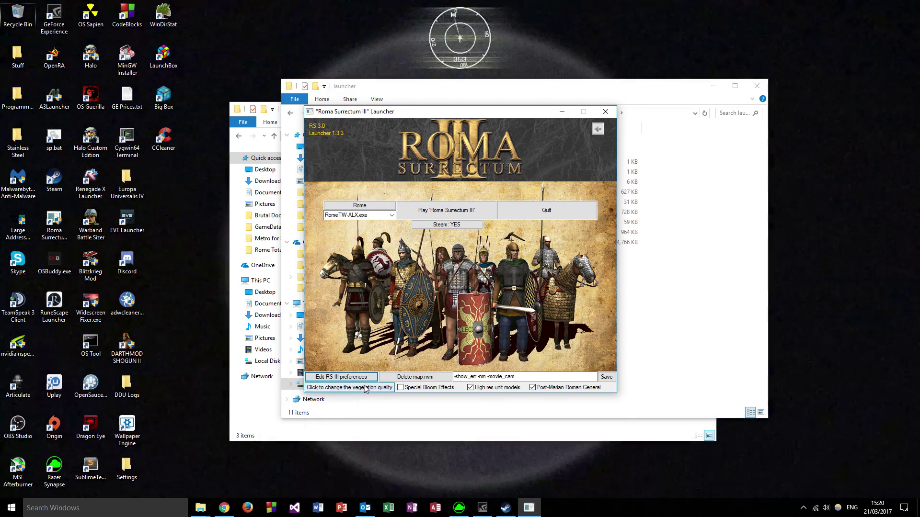
{"action": "left_click", "coordinate": [364, 380]}
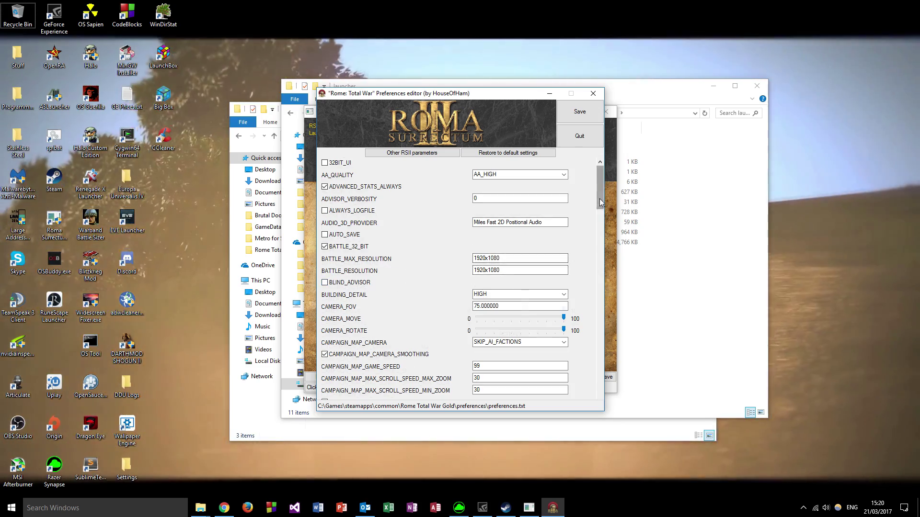
{"action": "scroll", "coordinate": [594, 225], "scroll_direction": "down", "scroll_amount": 8}
{"action": "scroll", "coordinate": [601, 290], "scroll_direction": "down", "scroll_amount": 10}
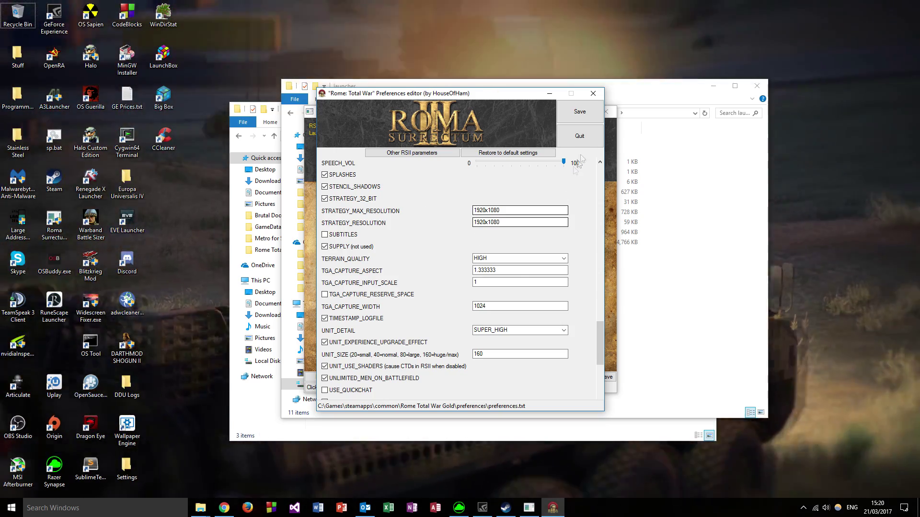
{"action": "left_click", "coordinate": [585, 139]}
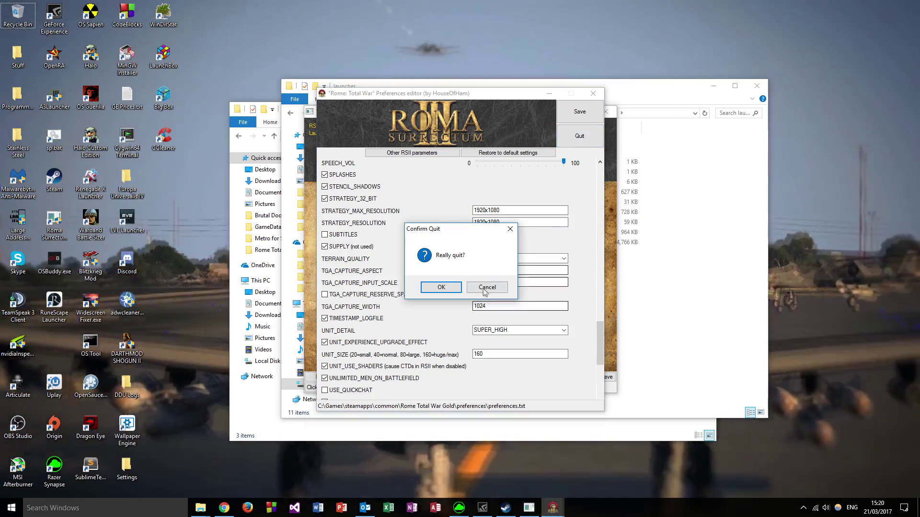
{"action": "left_click", "coordinate": [451, 289]}
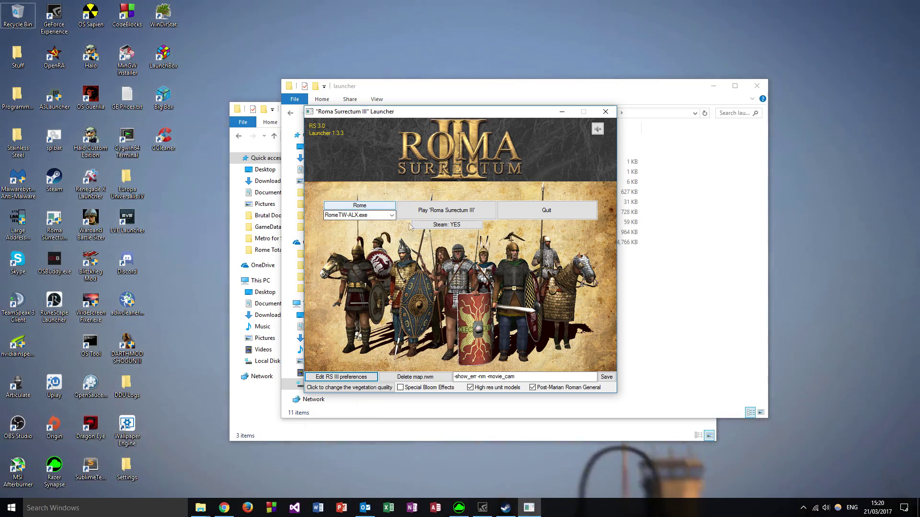
{"action": "left_click", "coordinate": [363, 209]}
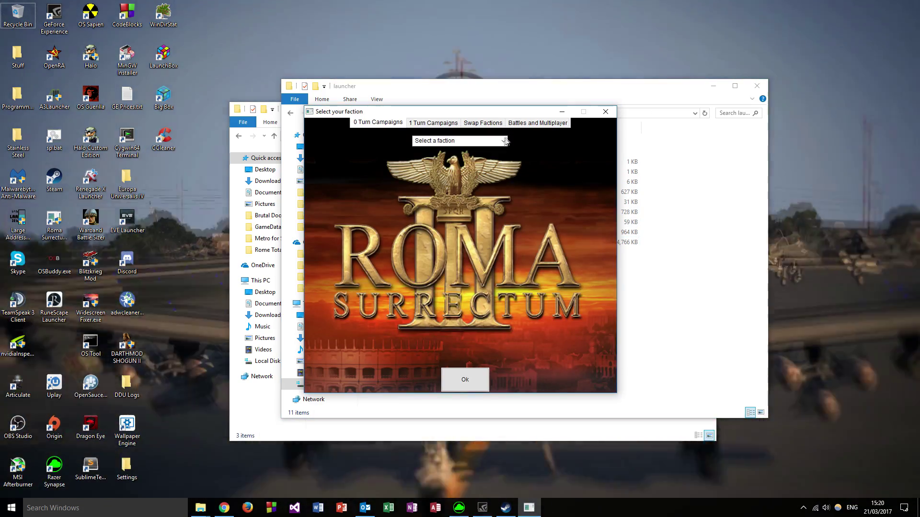
- Choose Rome as the campaign faction and check that RomeTW-ALX.exe is the executable
{"action": "left_click", "coordinate": [504, 141]}
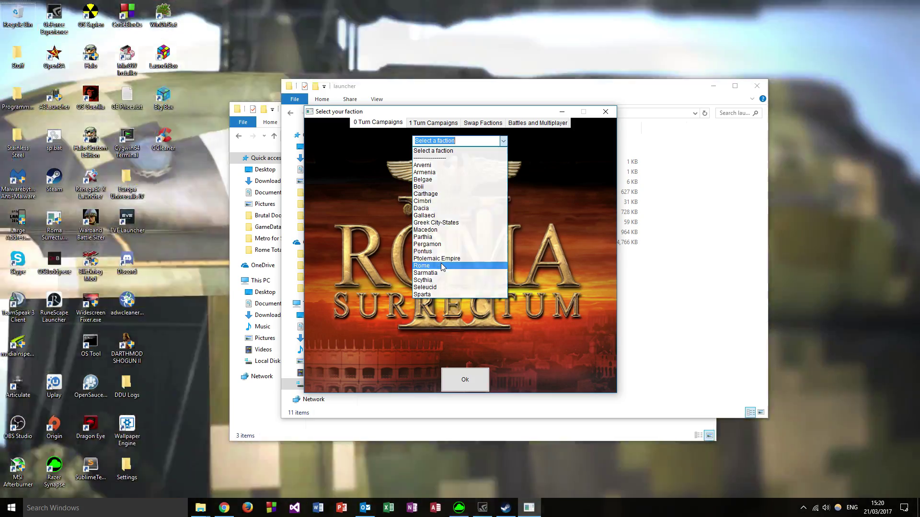
{"action": "left_click", "coordinate": [444, 266]}
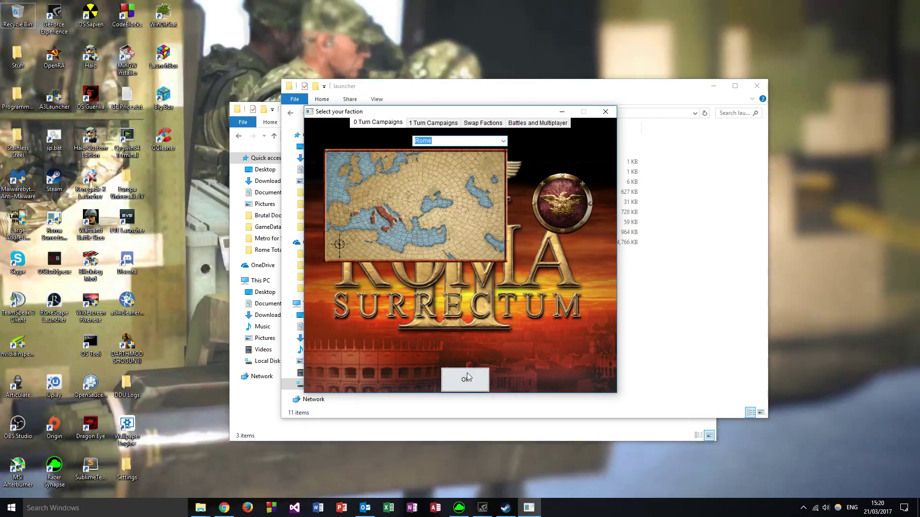
{"action": "left_click", "coordinate": [466, 378]}
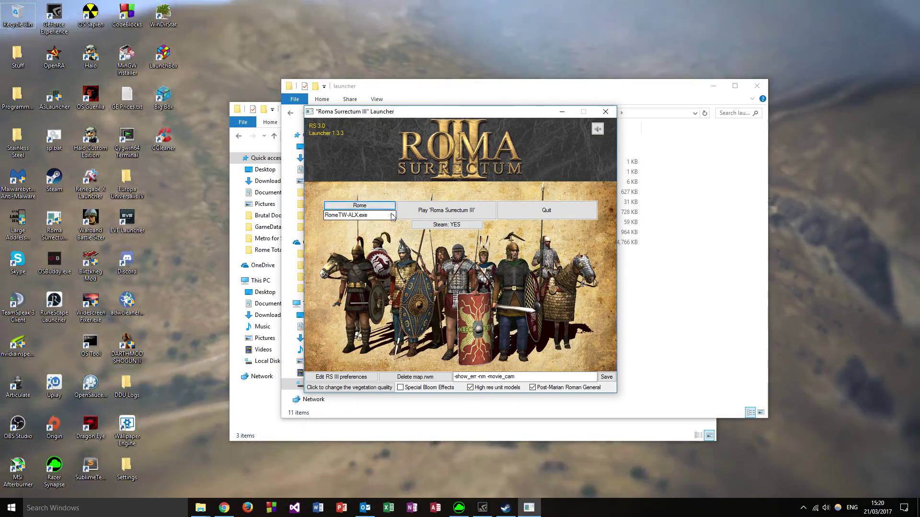
{"action": "left_click", "coordinate": [391, 215]}
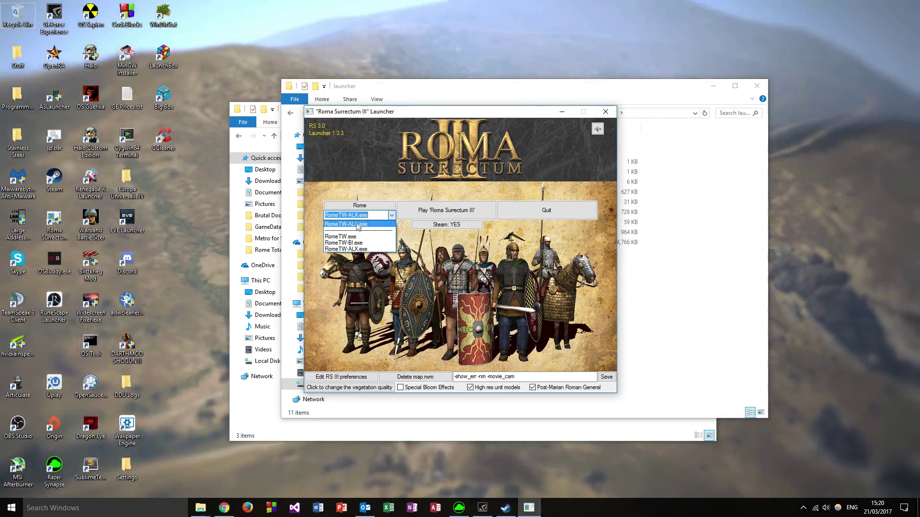